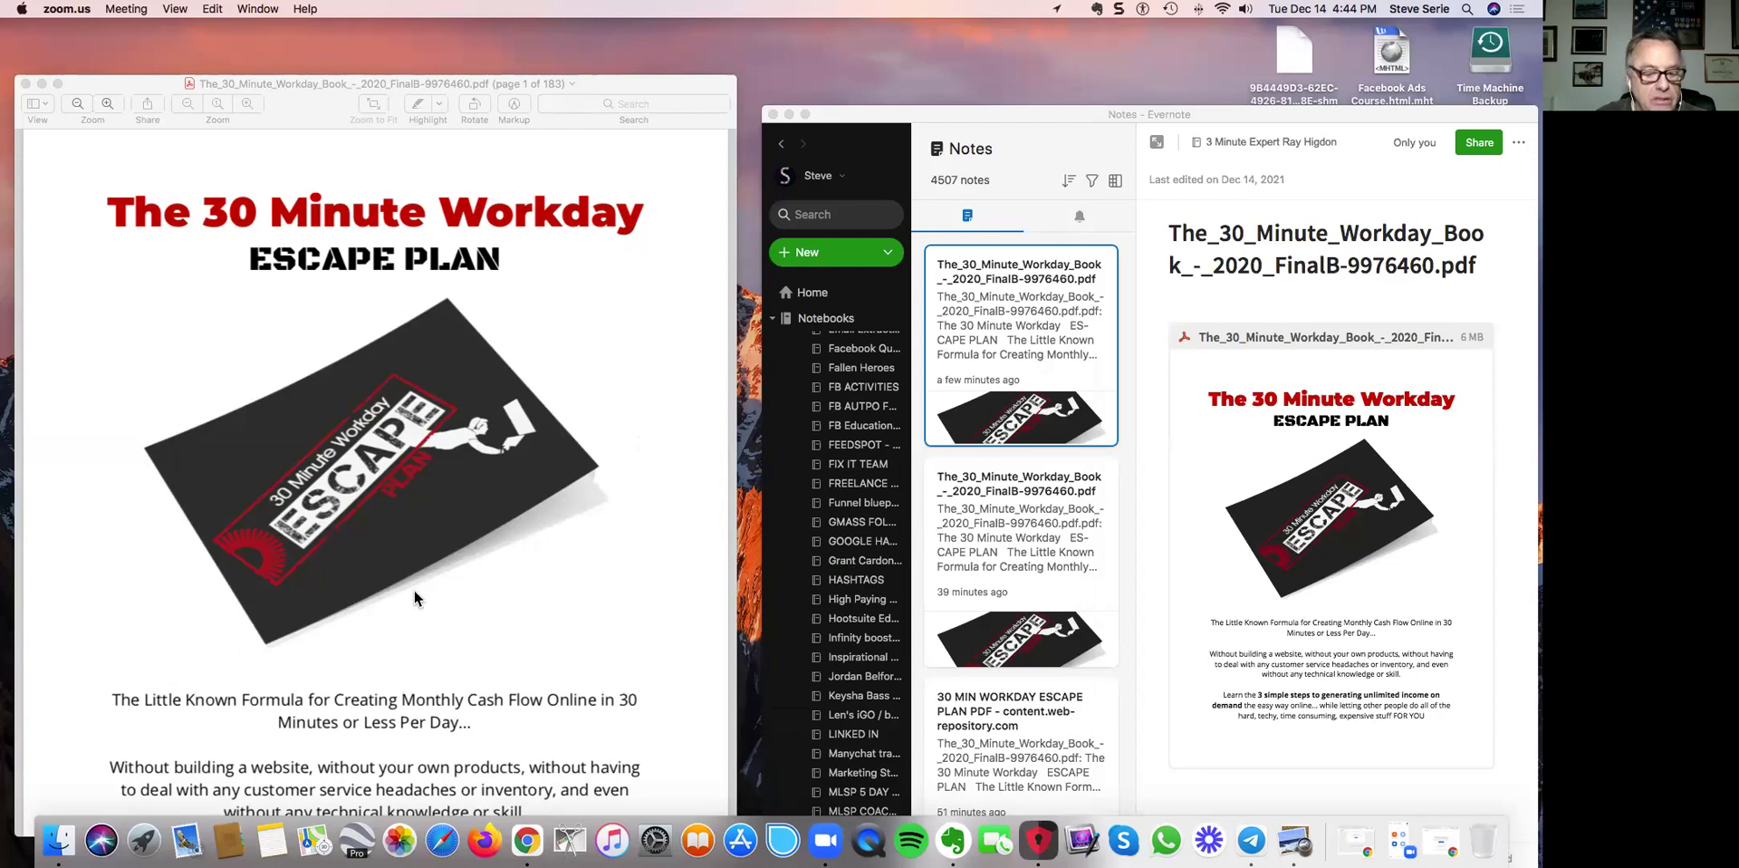
Look through the whole list of notebooks in Evernote
{"action": "scroll", "coordinate": [442, 654], "scroll_direction": "up", "scroll_amount": 1}
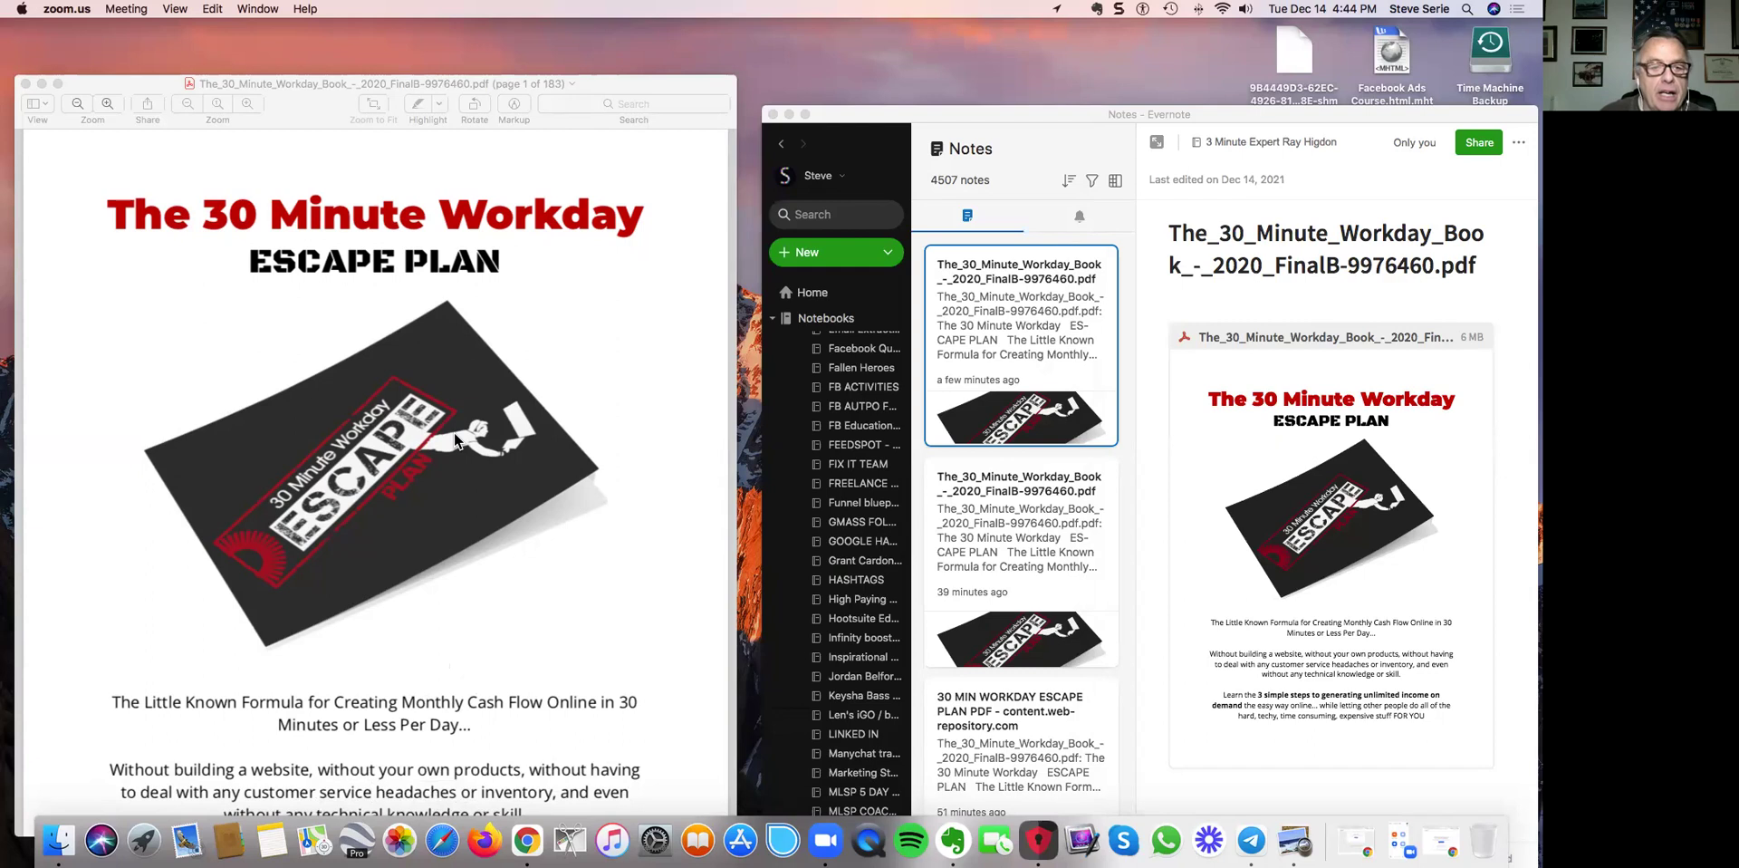
{"action": "left_click", "coordinate": [362, 156]}
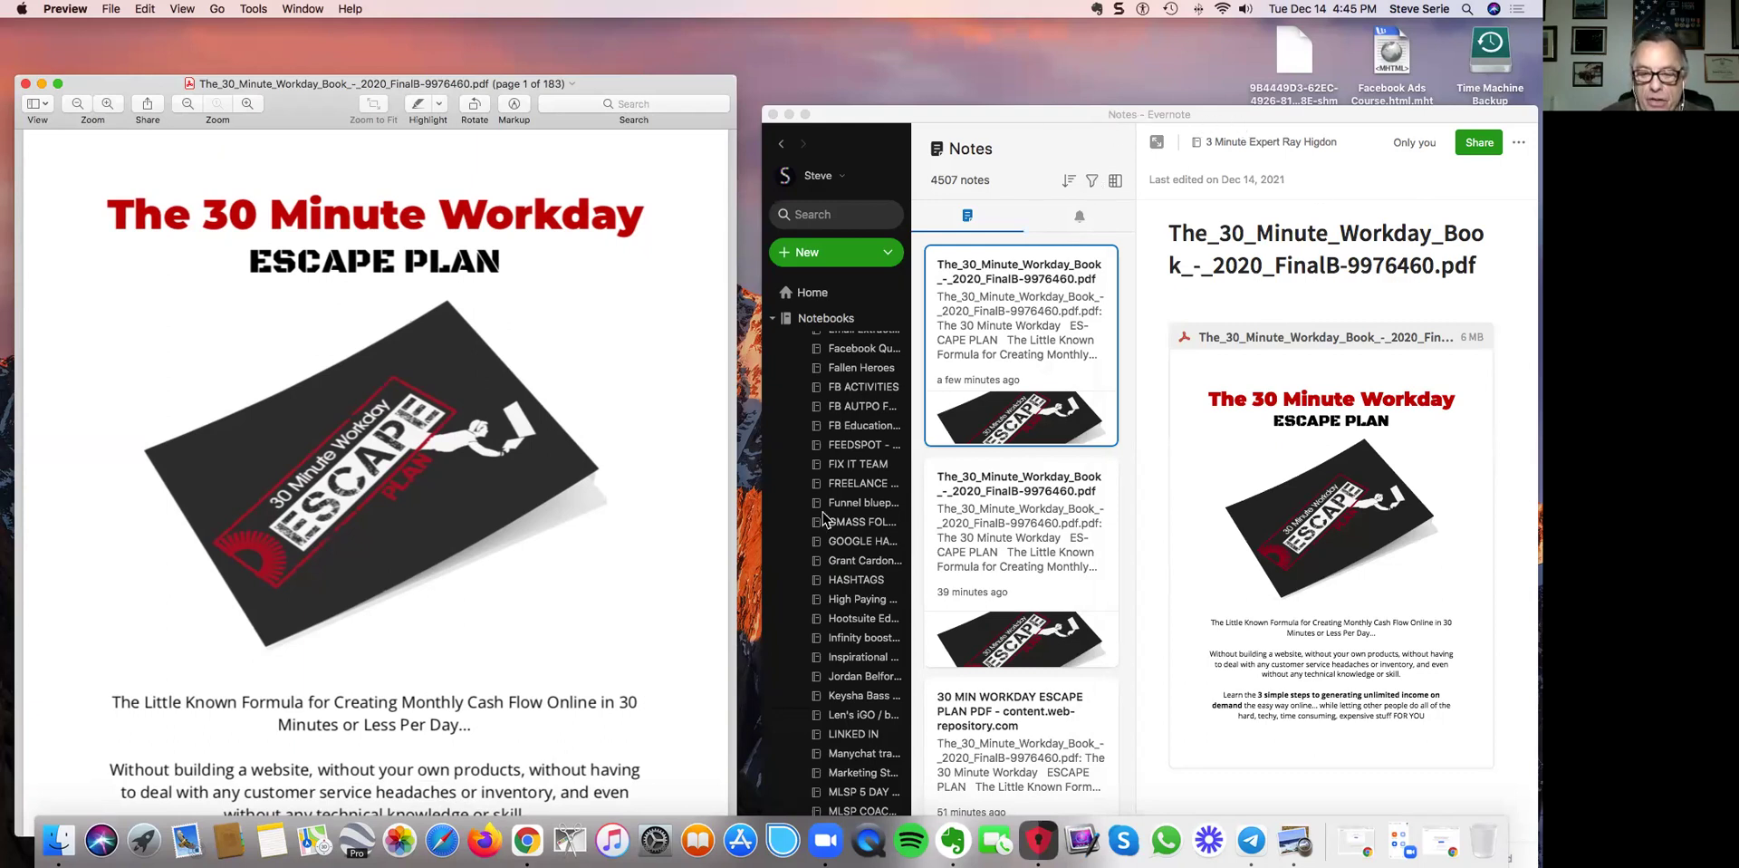
{"action": "scroll", "coordinate": [861, 752], "scroll_direction": "down", "scroll_amount": 10}
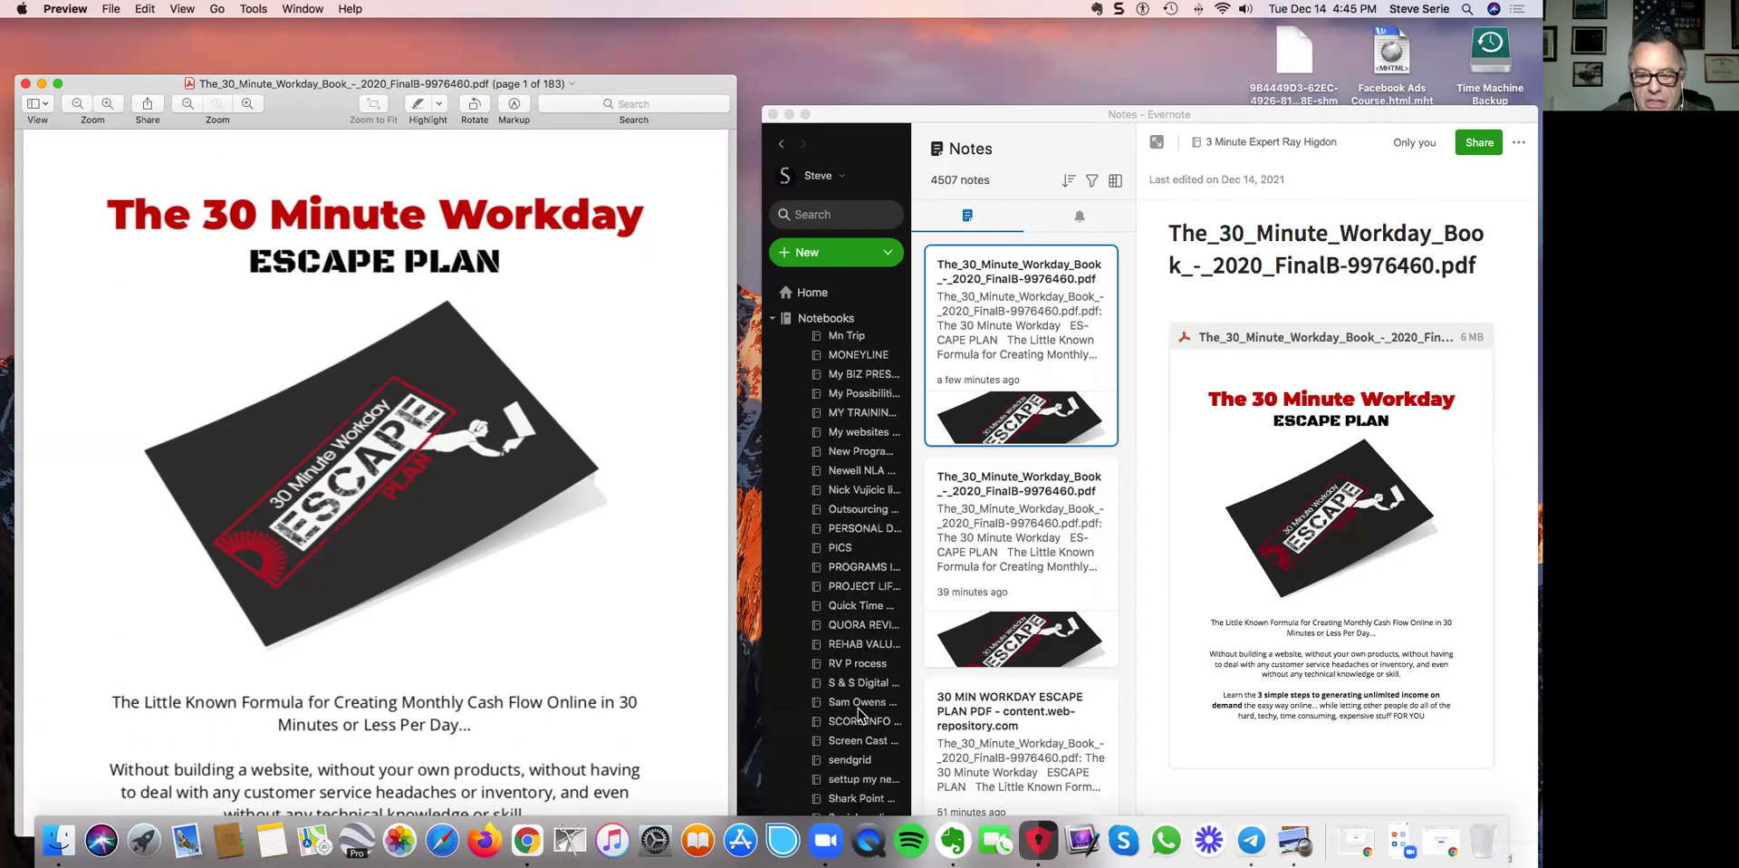
{"action": "scroll", "coordinate": [859, 715], "scroll_direction": "up", "scroll_amount": 15}
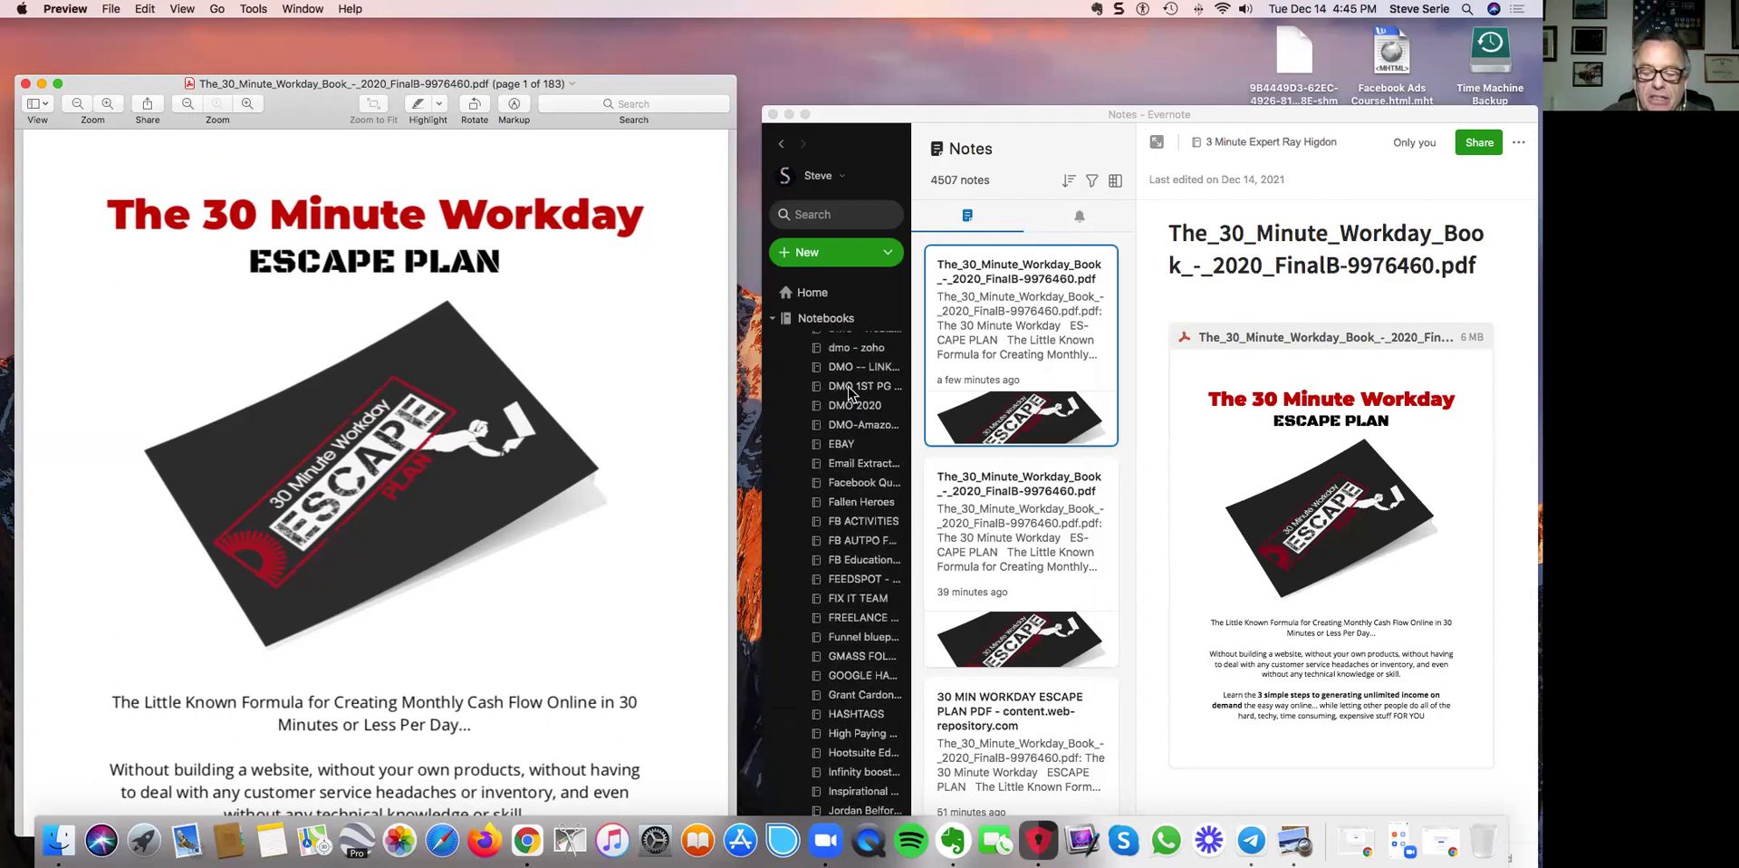
{"action": "scroll", "coordinate": [856, 408], "scroll_direction": "down", "scroll_amount": 15}
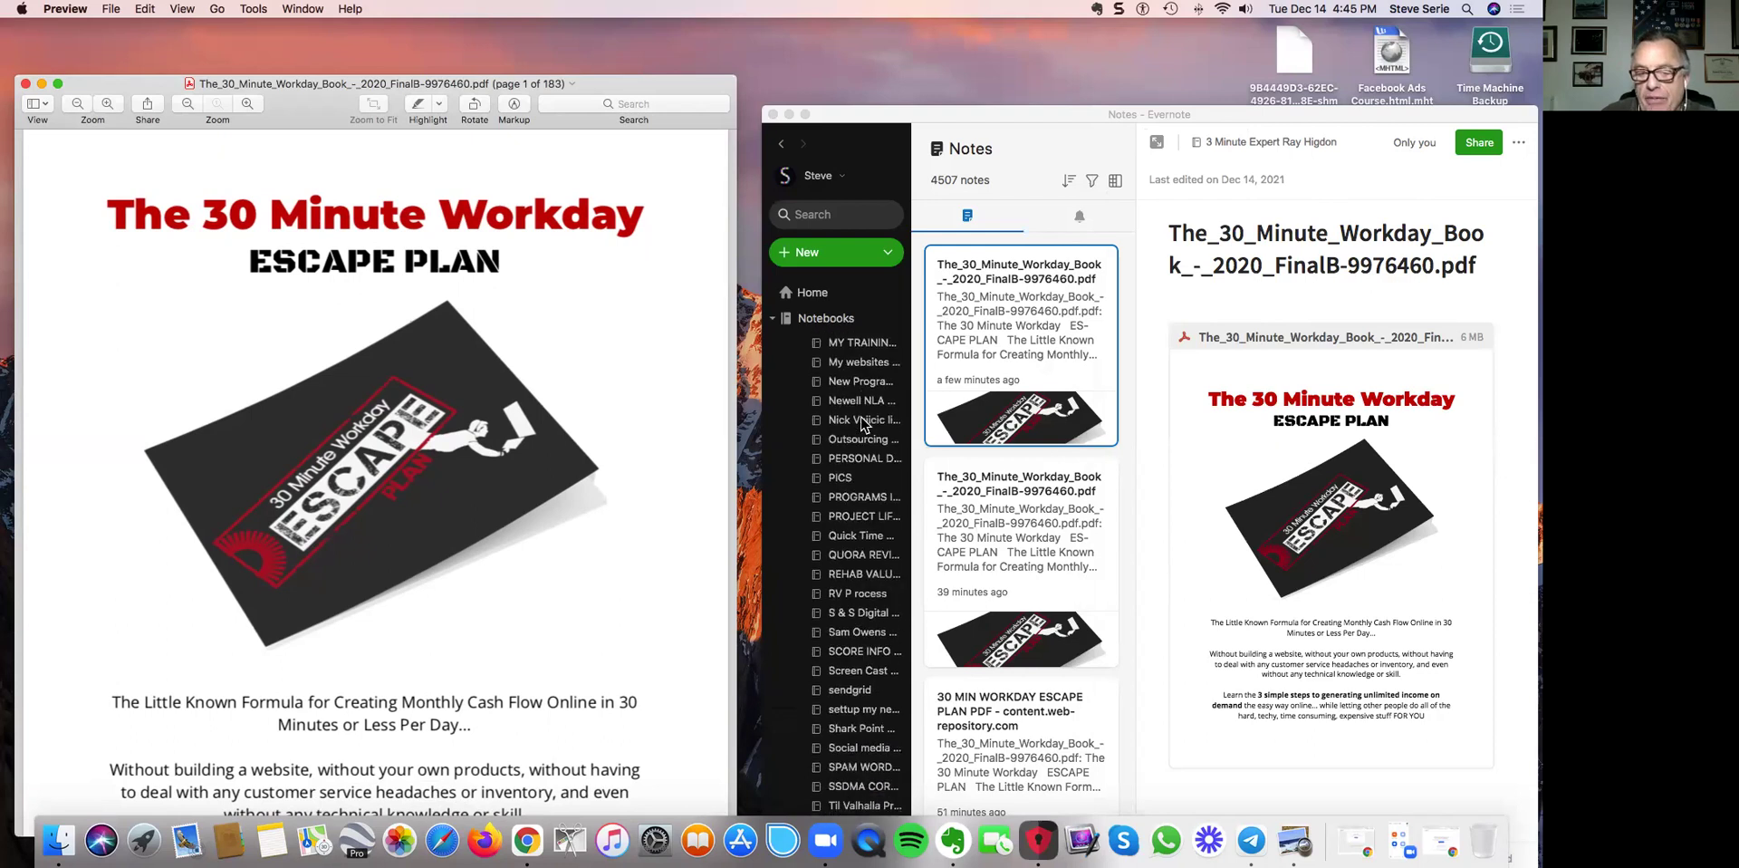
{"action": "scroll", "coordinate": [863, 423], "scroll_direction": "down", "scroll_amount": 10}
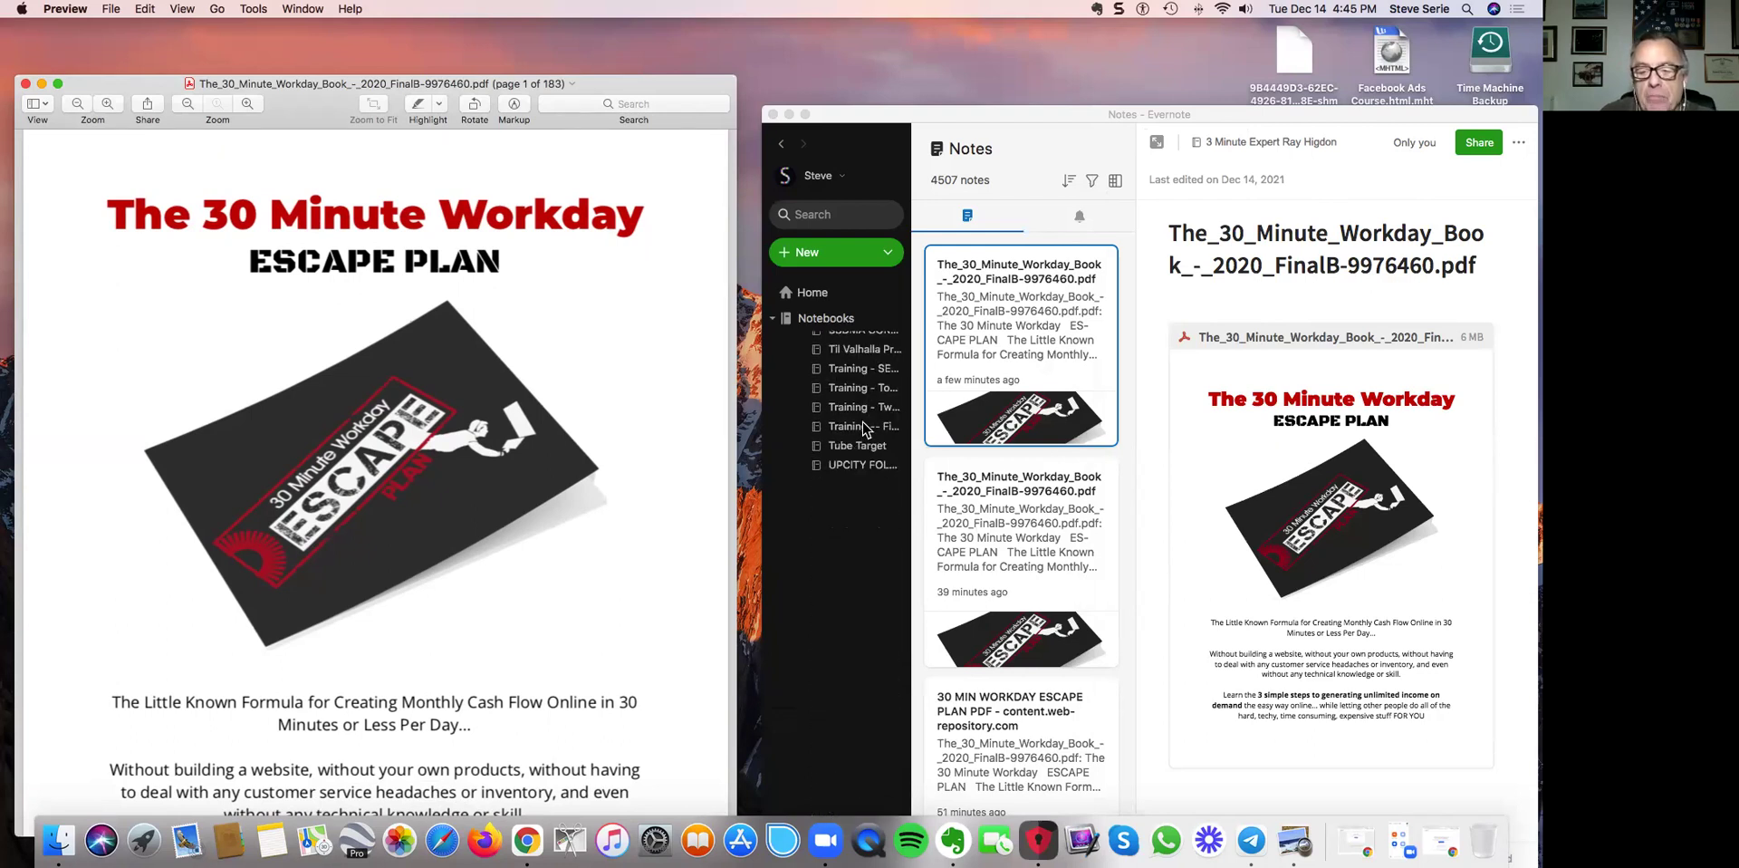
{"action": "scroll", "coordinate": [865, 443], "scroll_direction": "up", "scroll_amount": 15}
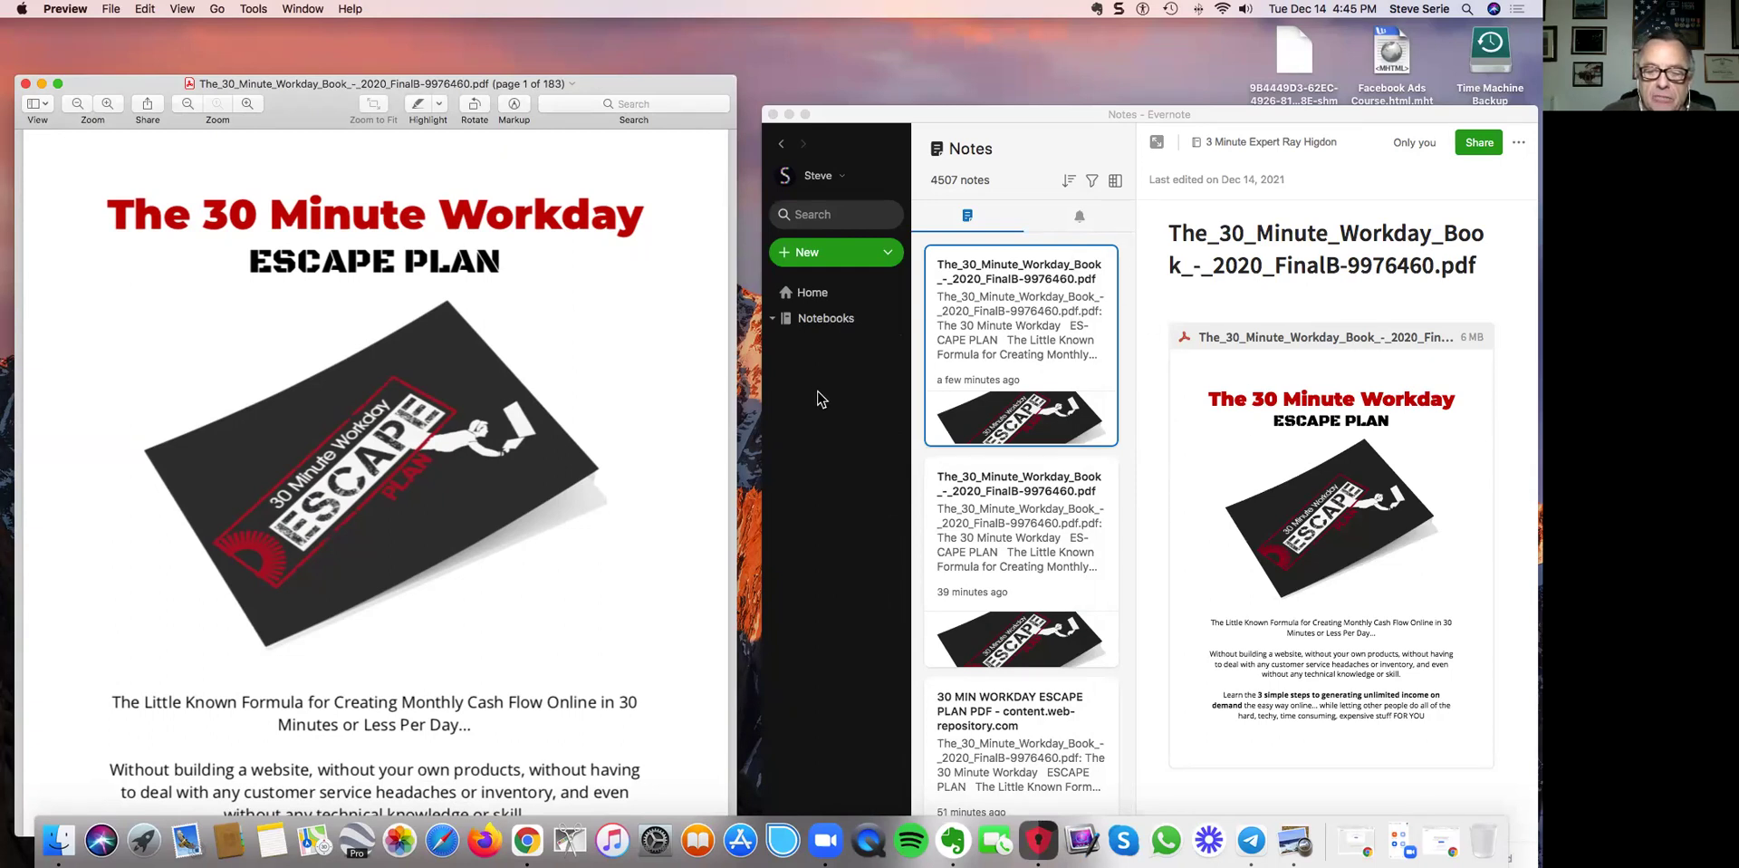
{"action": "scroll", "coordinate": [818, 397], "scroll_direction": "up", "scroll_amount": 3}
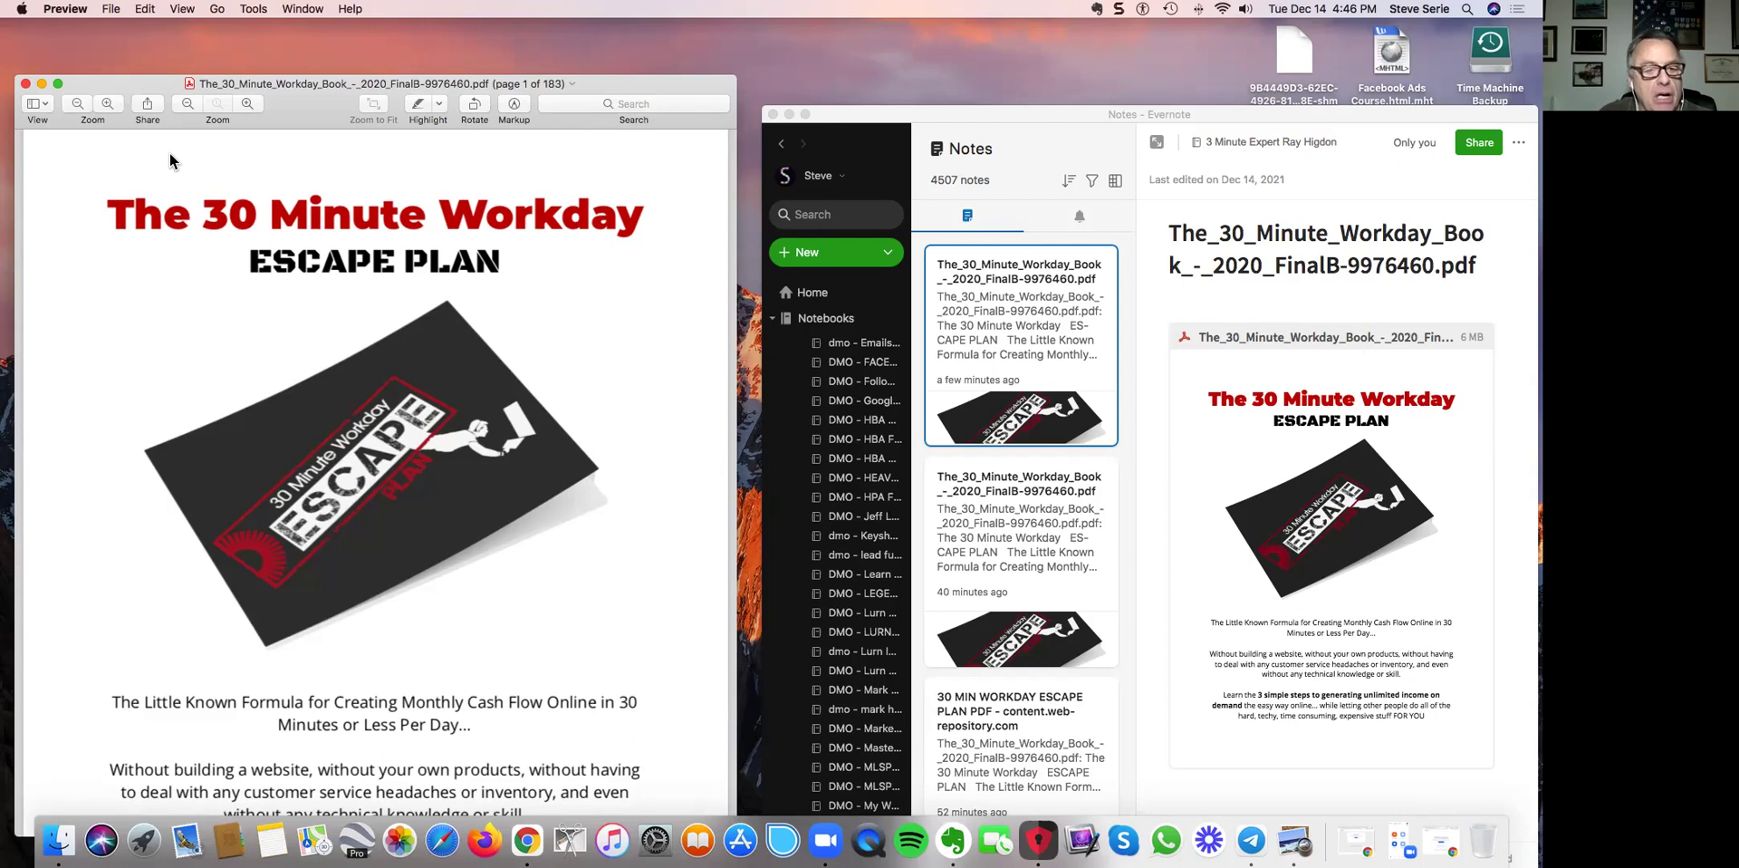
Send the 30 Minute Workday PDF from Preview to Evernote through the print dialog's PDF options, and switch to Evernote
{"action": "scroll", "coordinate": [154, 163], "scroll_direction": "up", "scroll_amount": 1}
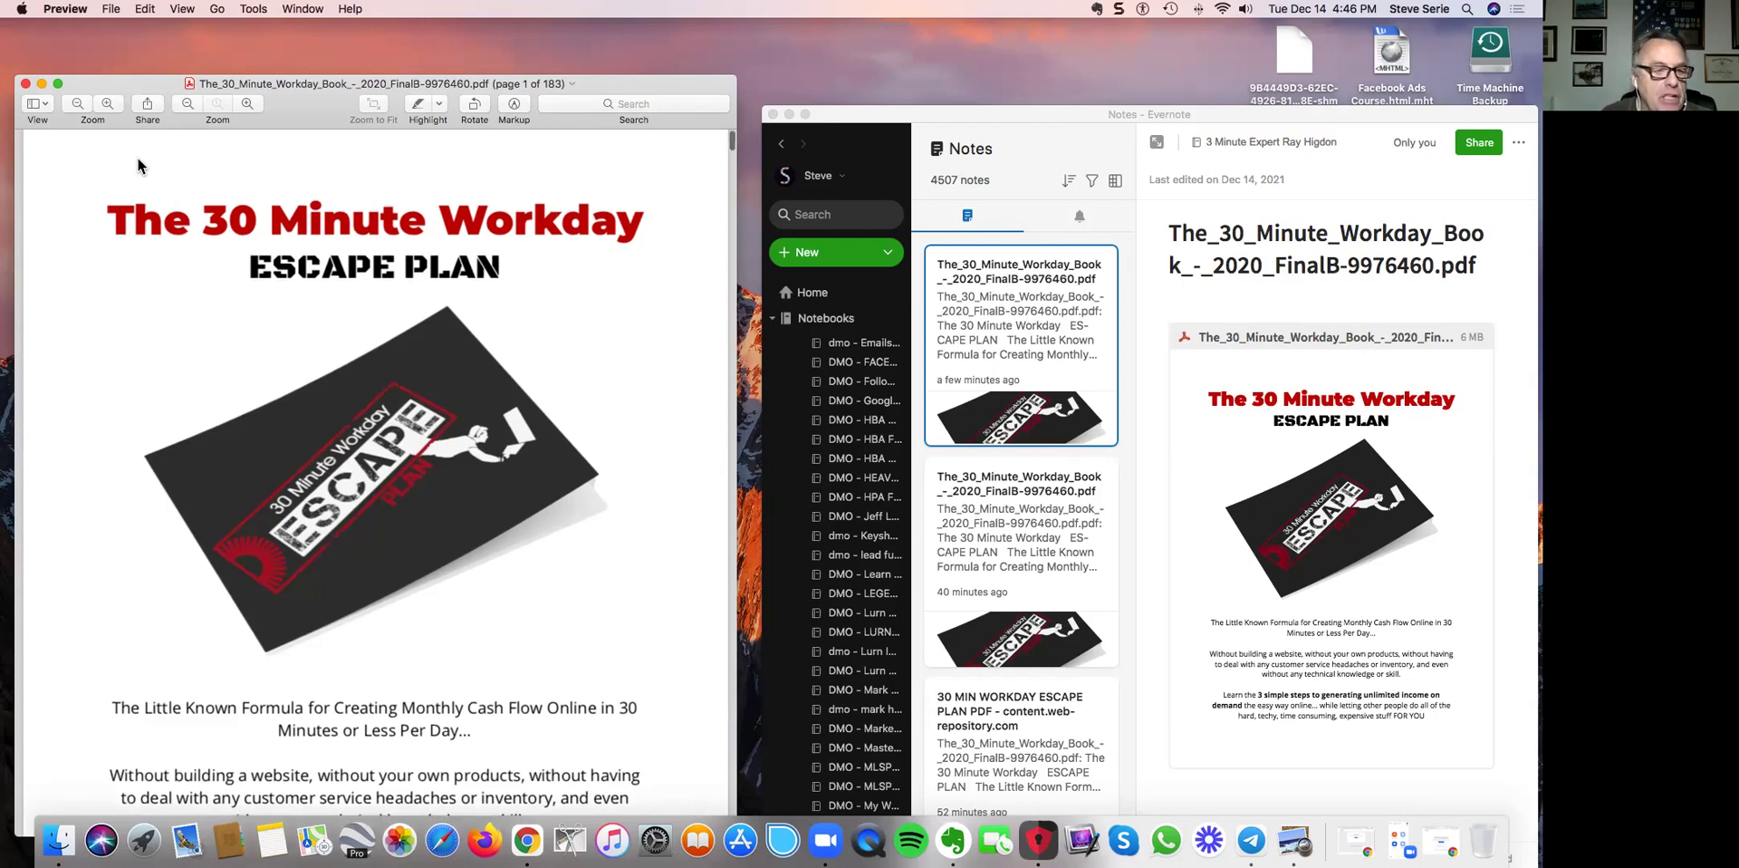
{"action": "left_click", "coordinate": [114, 10]}
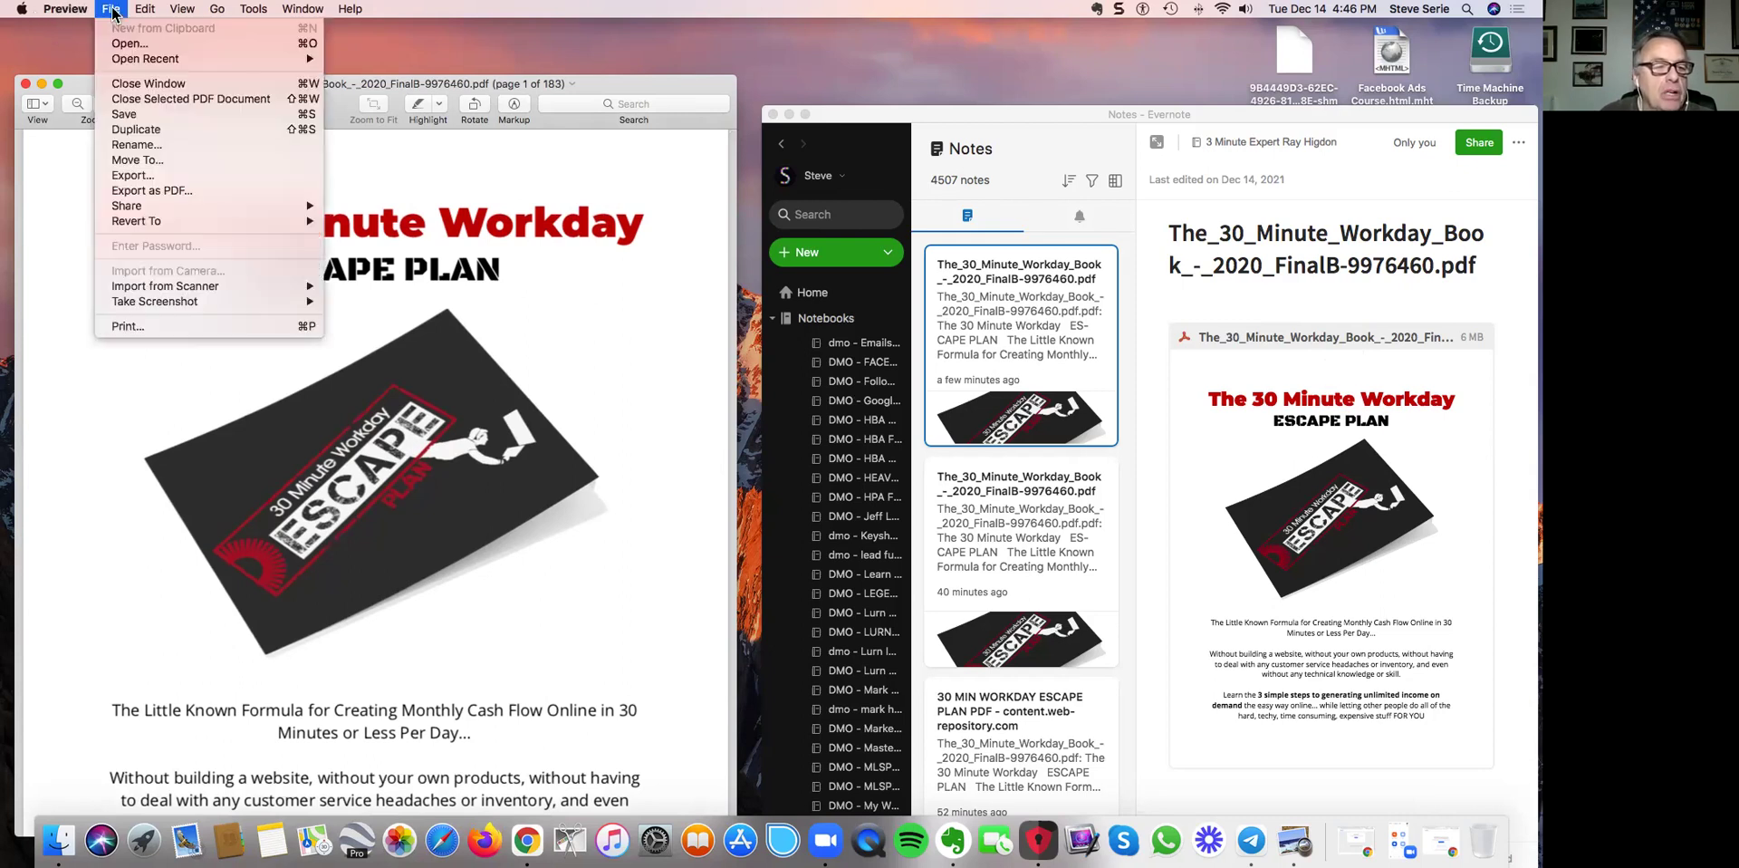
{"action": "left_click", "coordinate": [127, 327]}
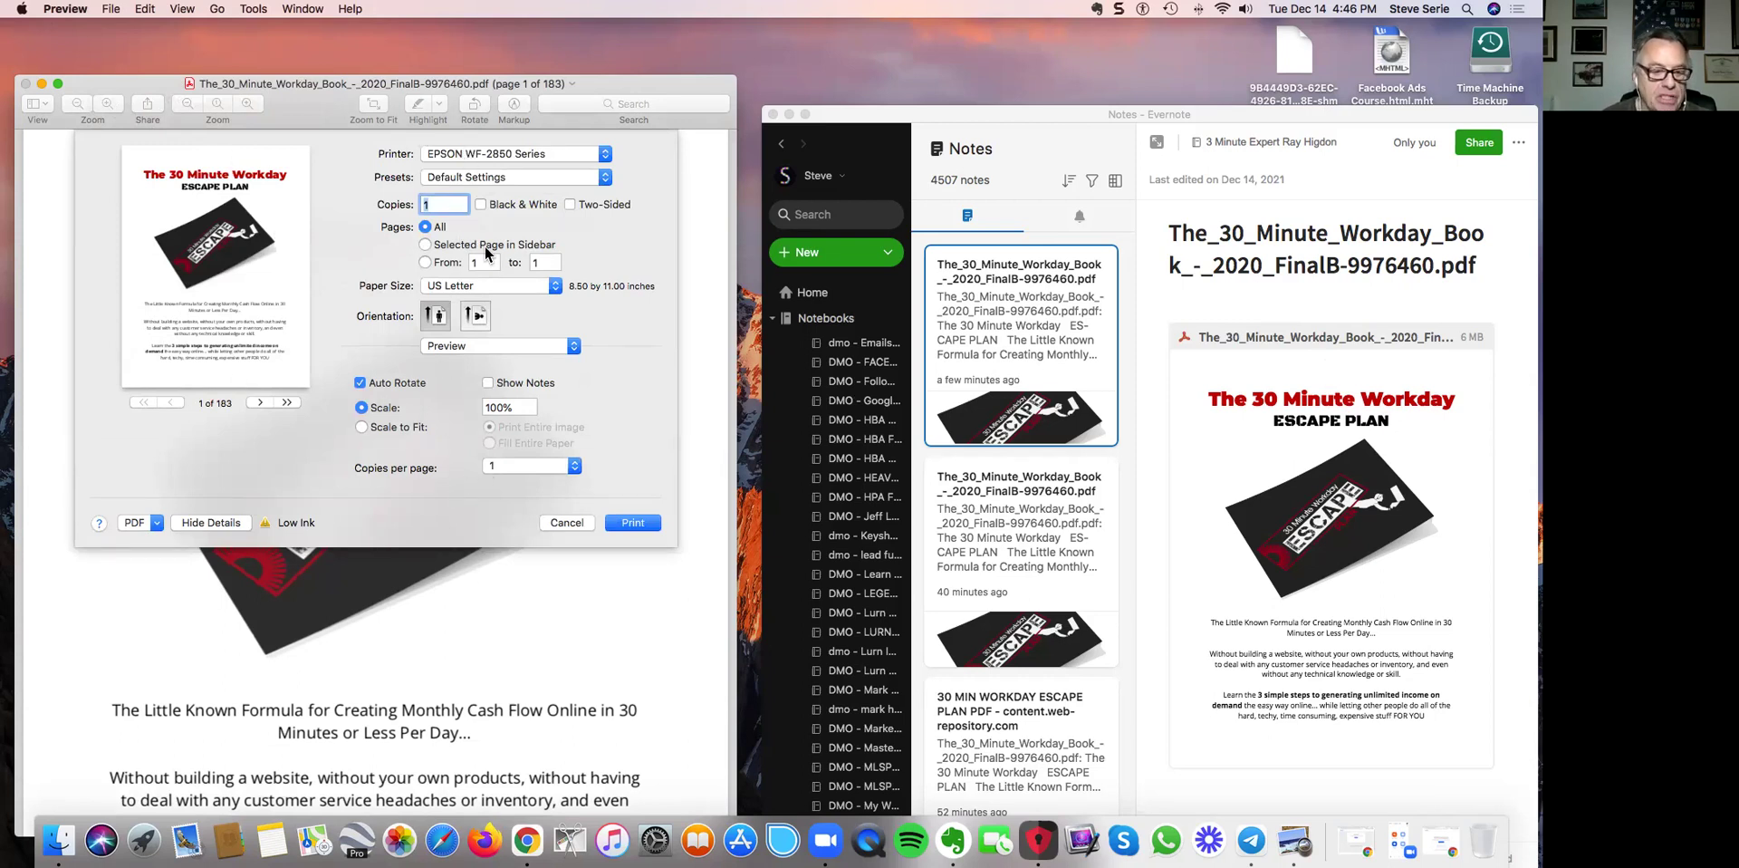
{"action": "left_click", "coordinate": [157, 524]}
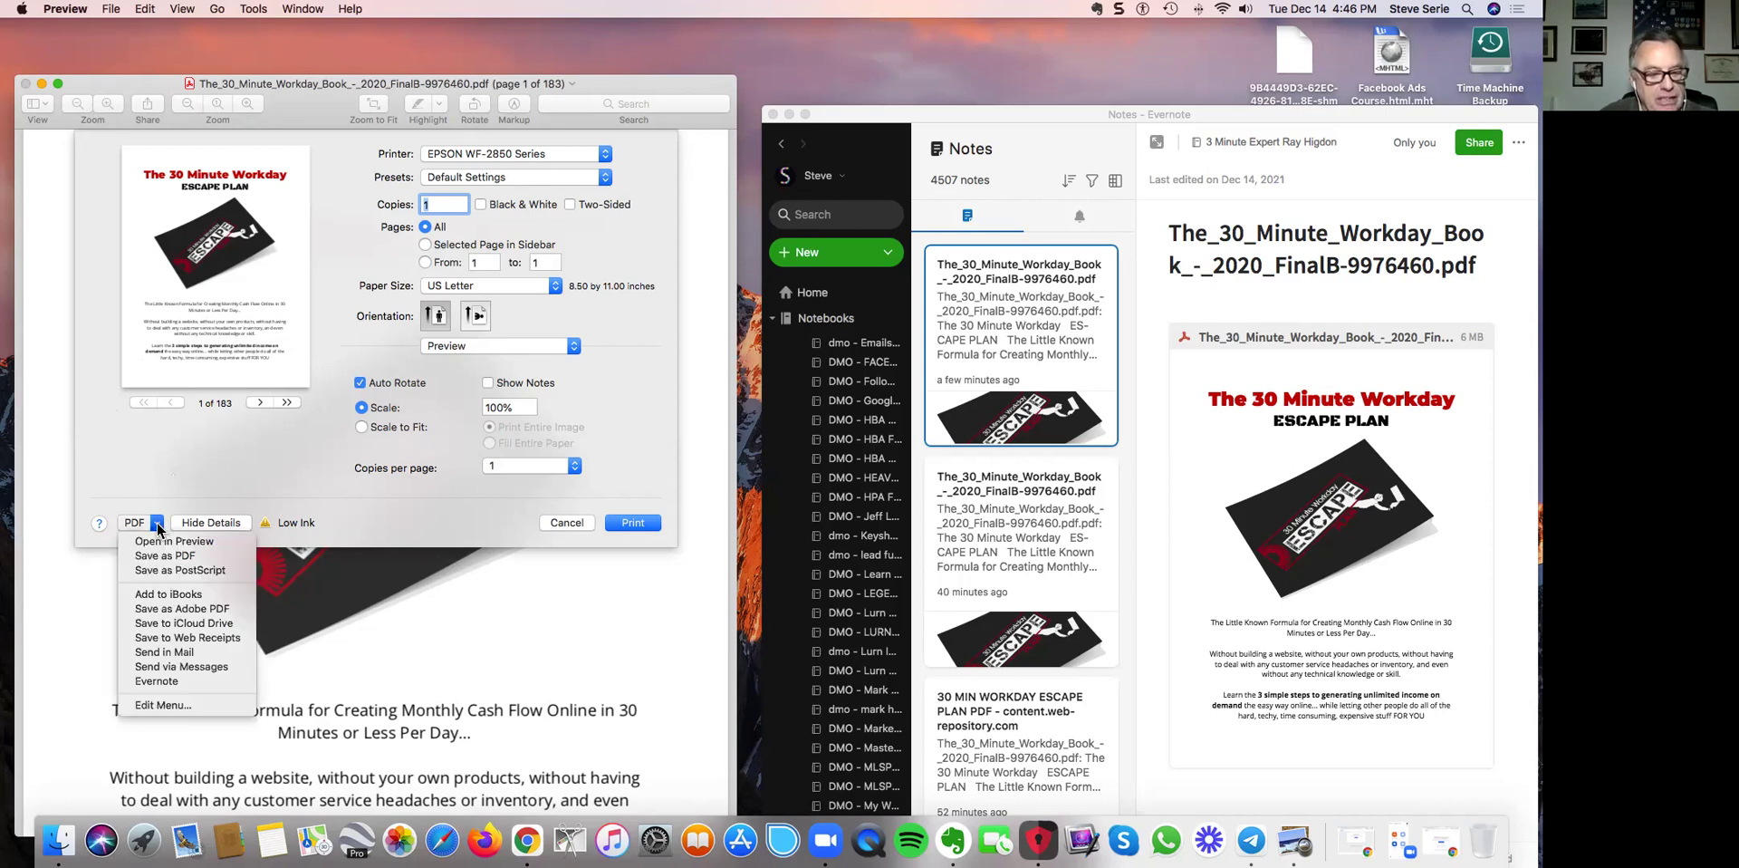
{"action": "left_click", "coordinate": [181, 680]}
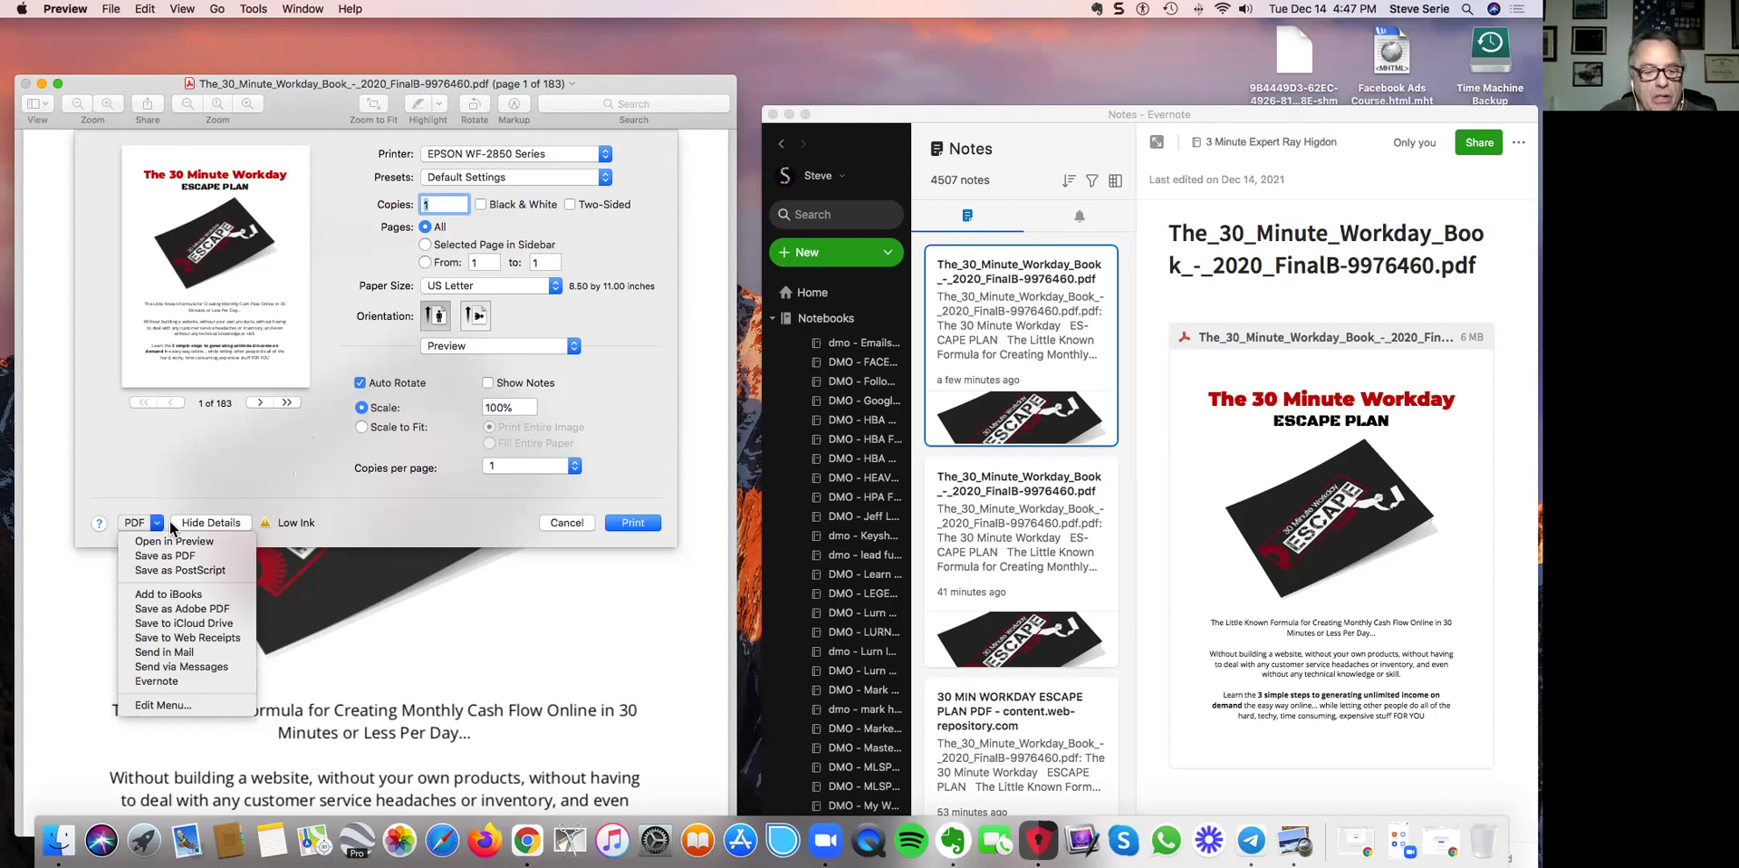
{"action": "left_click", "coordinate": [158, 680]}
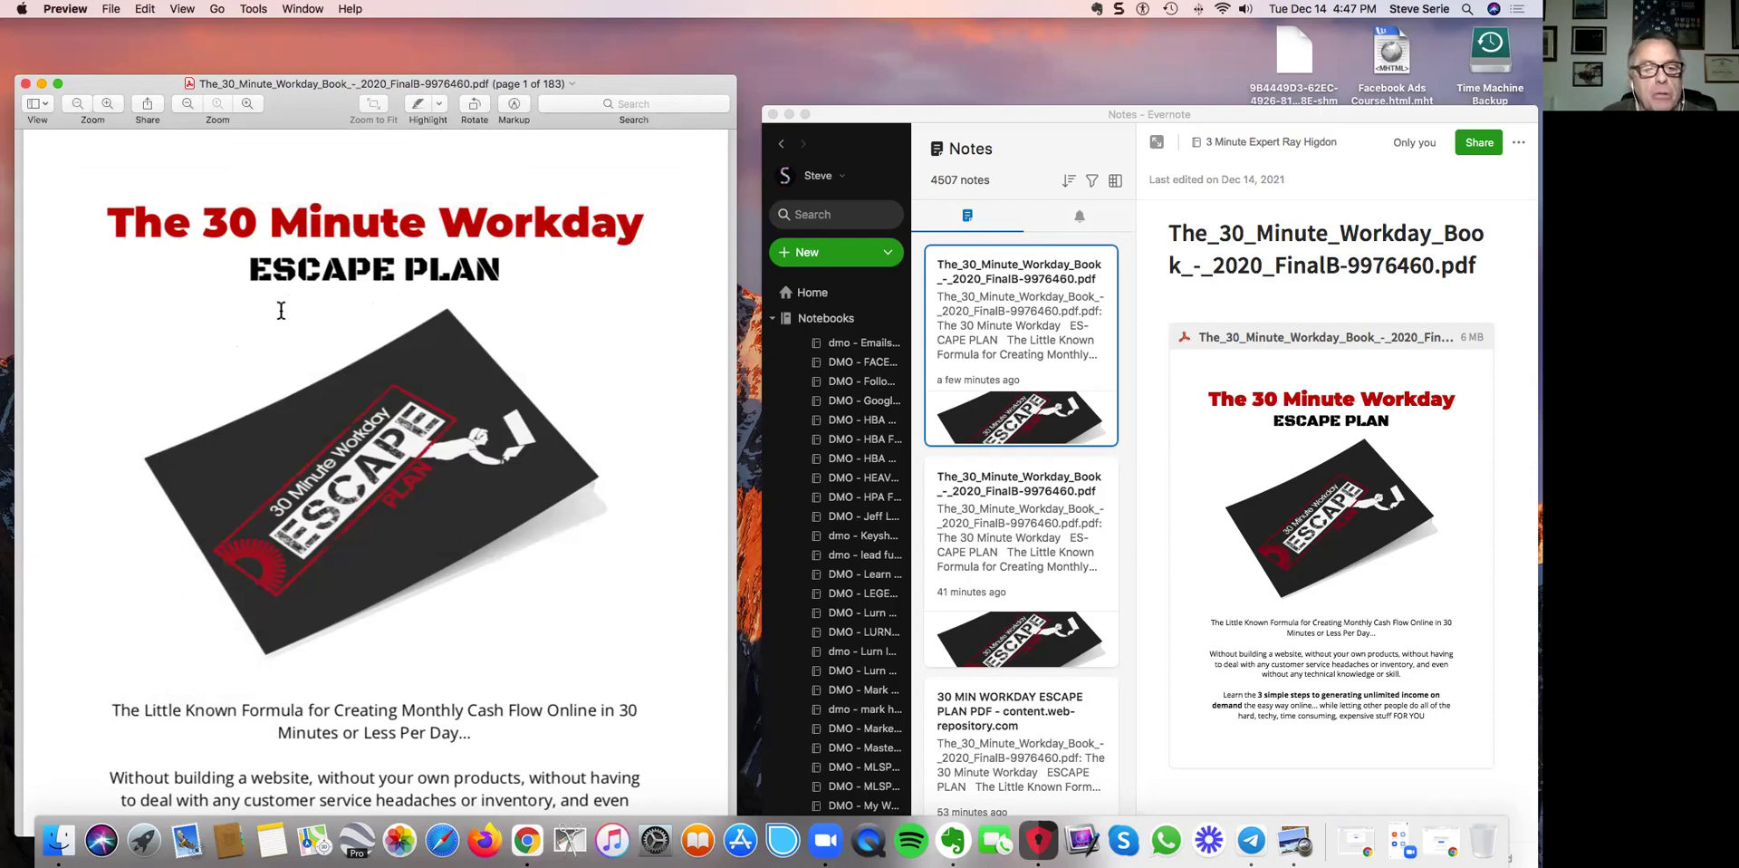
{"action": "key", "text": "super+Tab"}
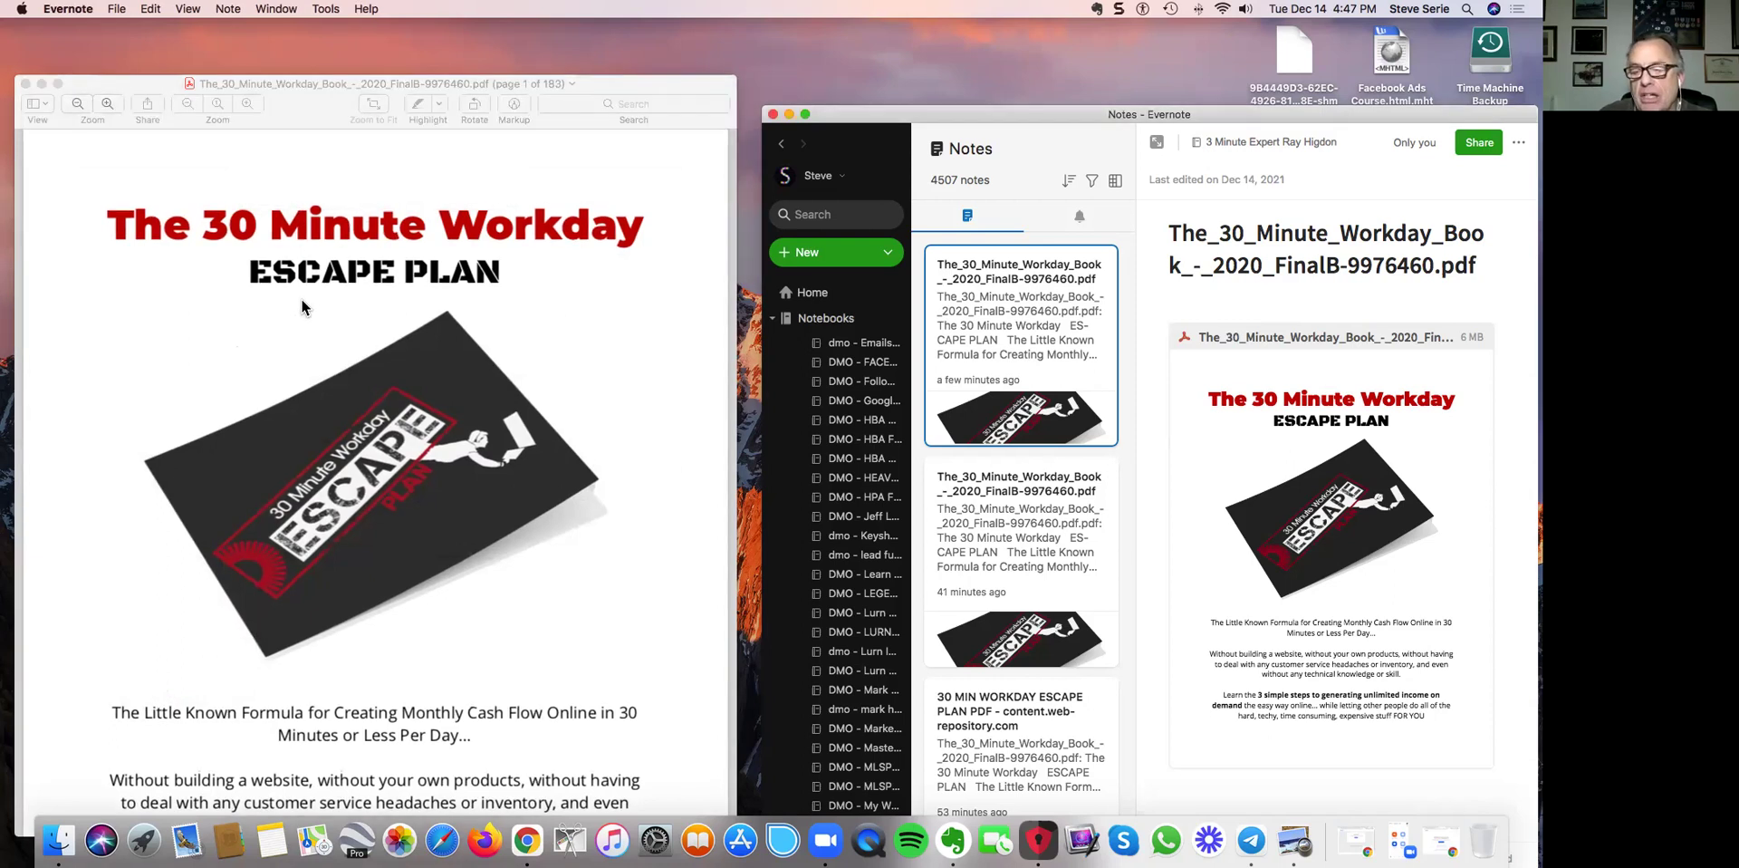
Arrange the main Notes window and the new note's separate window side by side
{"action": "scroll", "coordinate": [301, 306], "scroll_direction": "up", "scroll_amount": 2}
{"action": "scroll", "coordinate": [480, 240], "scroll_direction": "down", "scroll_amount": 3}
{"action": "scroll", "coordinate": [561, 308], "scroll_direction": "up", "scroll_amount": 2}
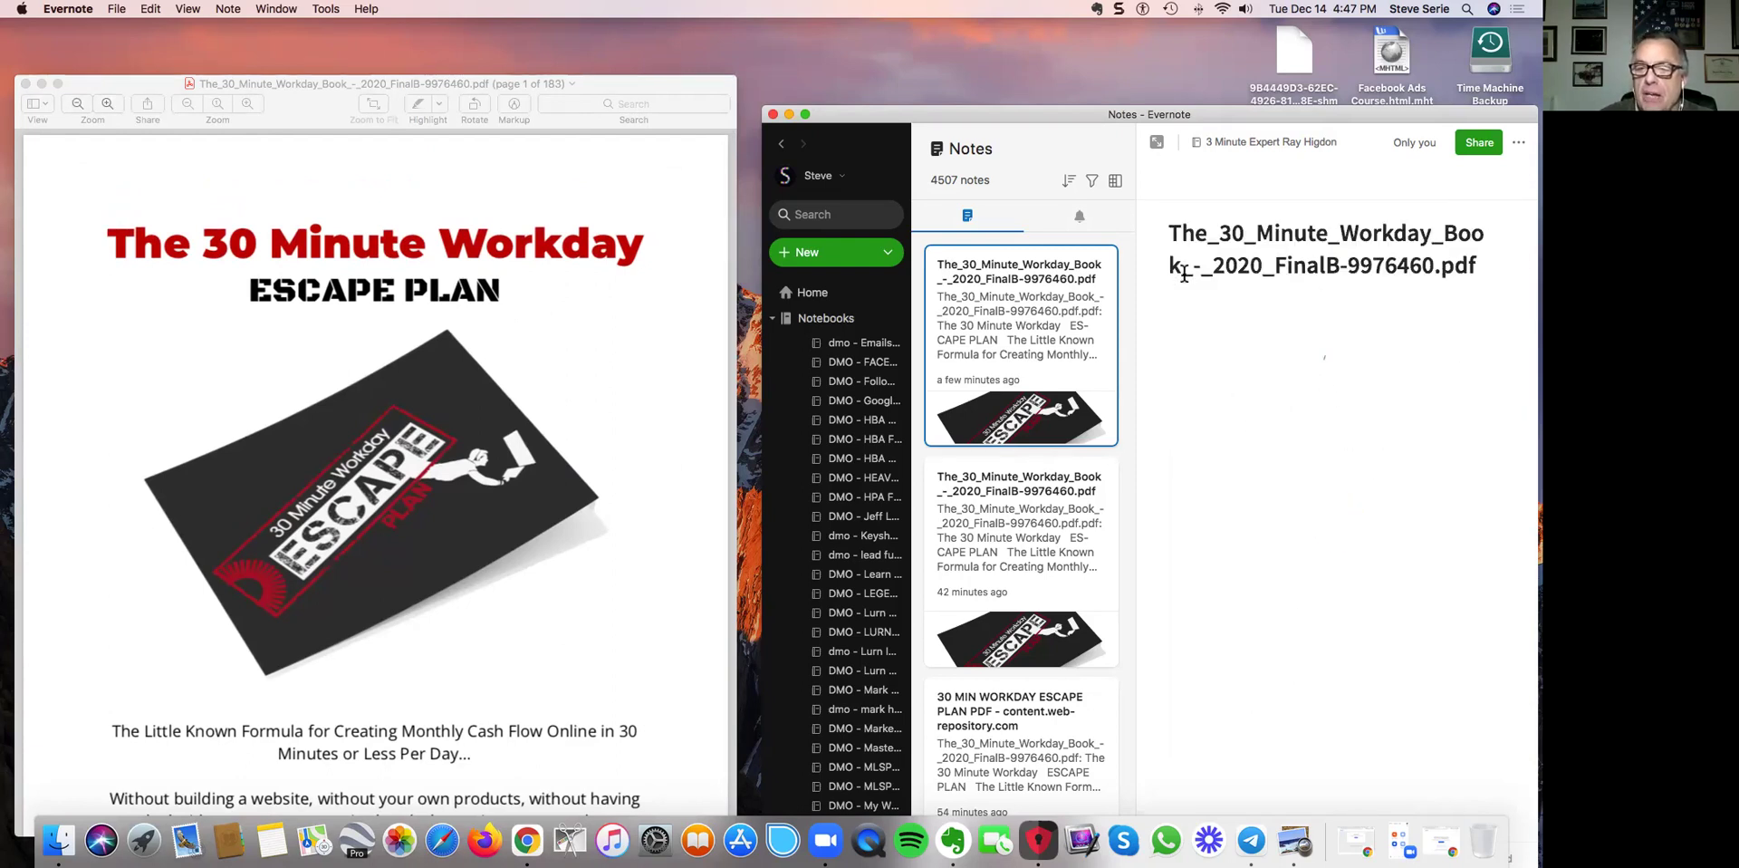
{"action": "left_click_drag", "start_coordinate": [1120, 117], "coordinate": [1014, 116]}
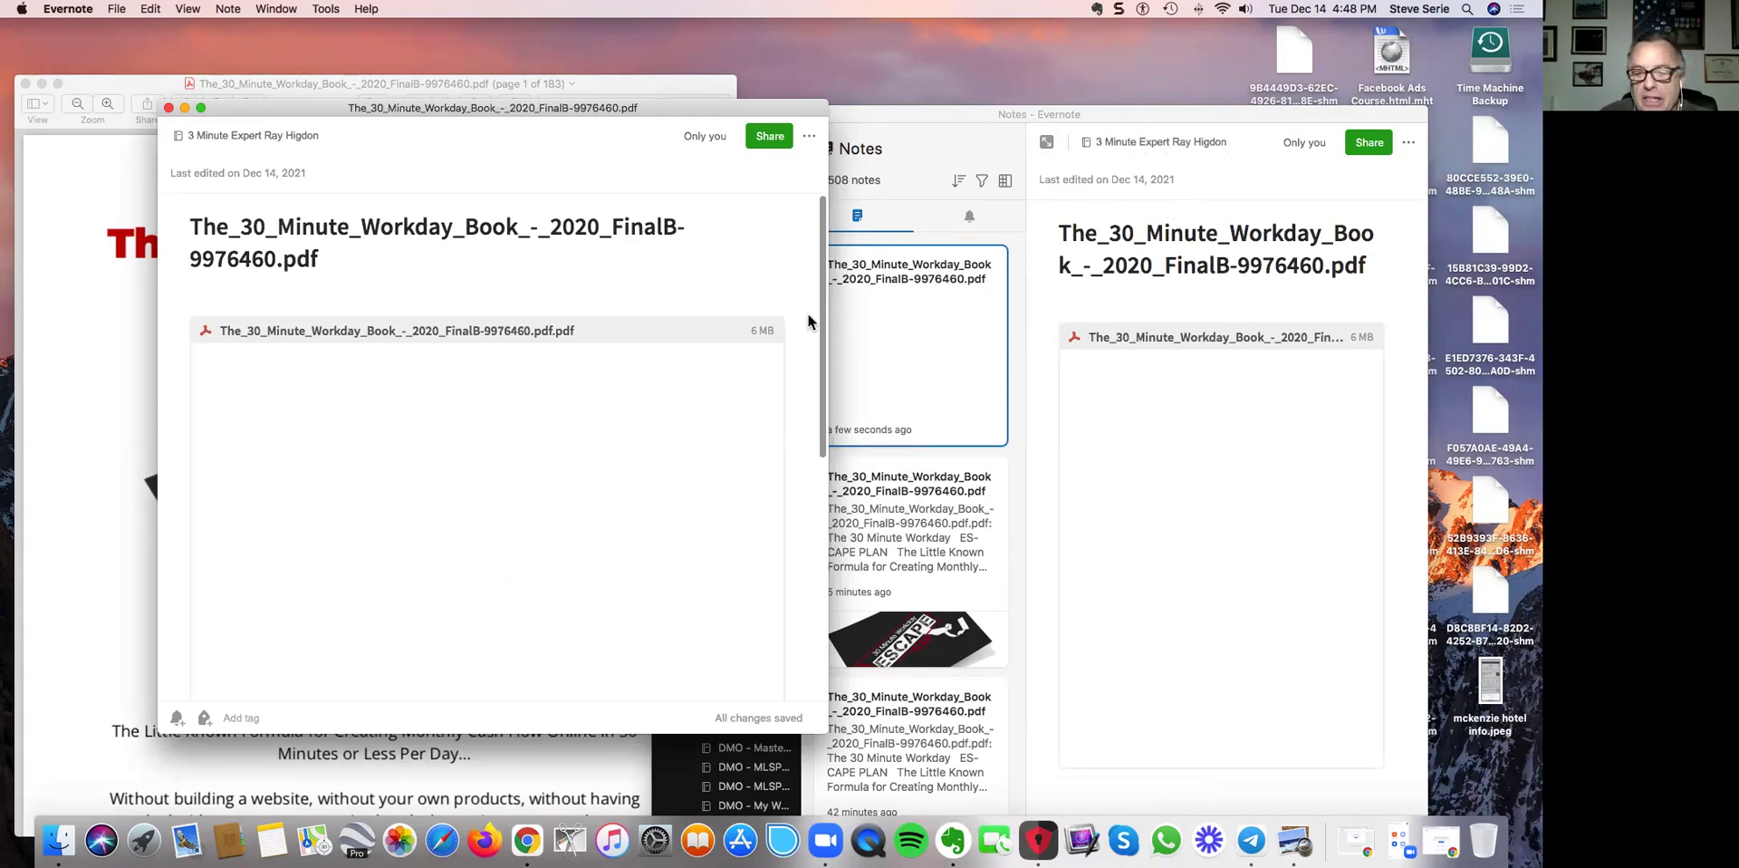
{"action": "scroll", "coordinate": [797, 312], "scroll_direction": "down", "scroll_amount": 5}
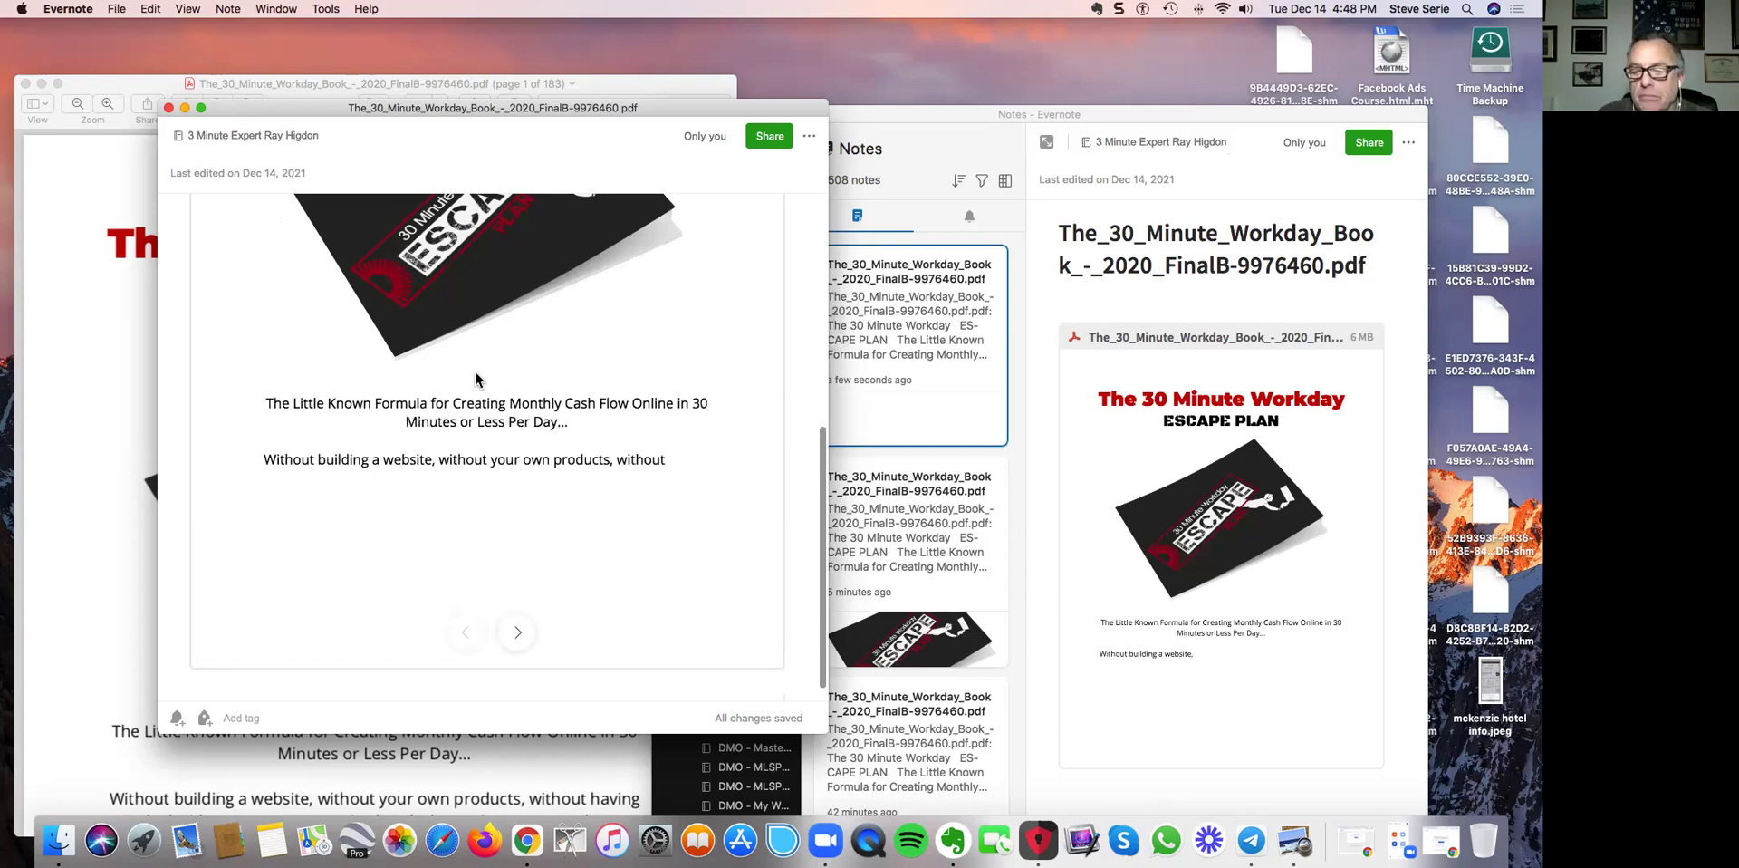
{"action": "left_click_drag", "start_coordinate": [465, 106], "coordinate": [367, 154]}
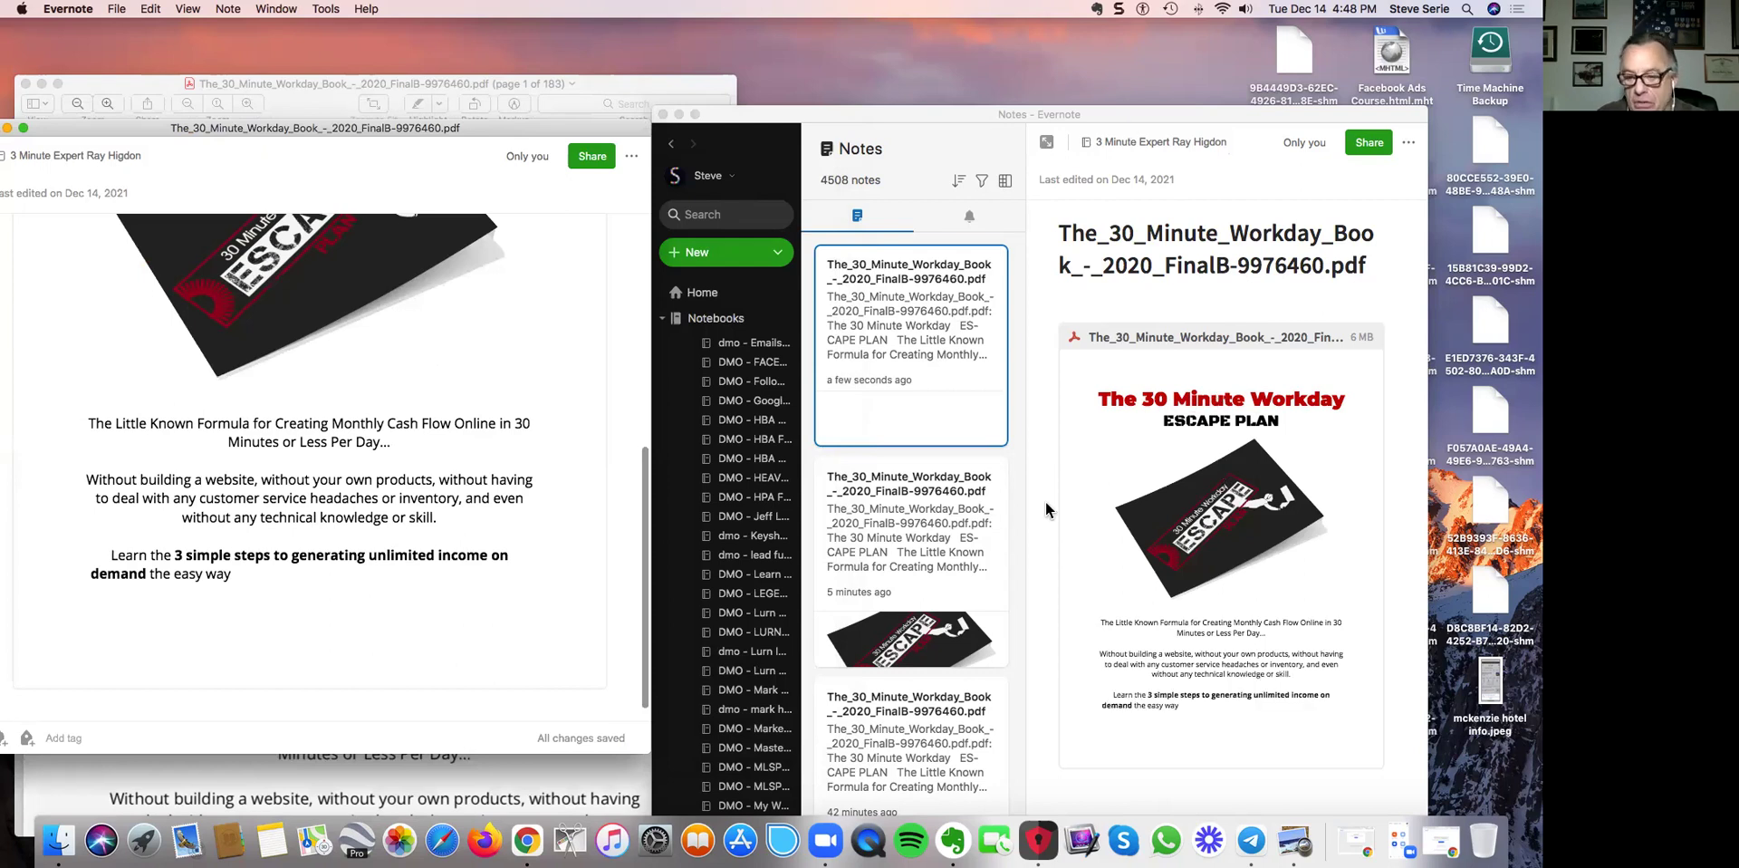
Page forward and back through the PDF embedded in the new note, ending on "The Invisible Step" page
{"action": "left_click", "coordinate": [1209, 469]}
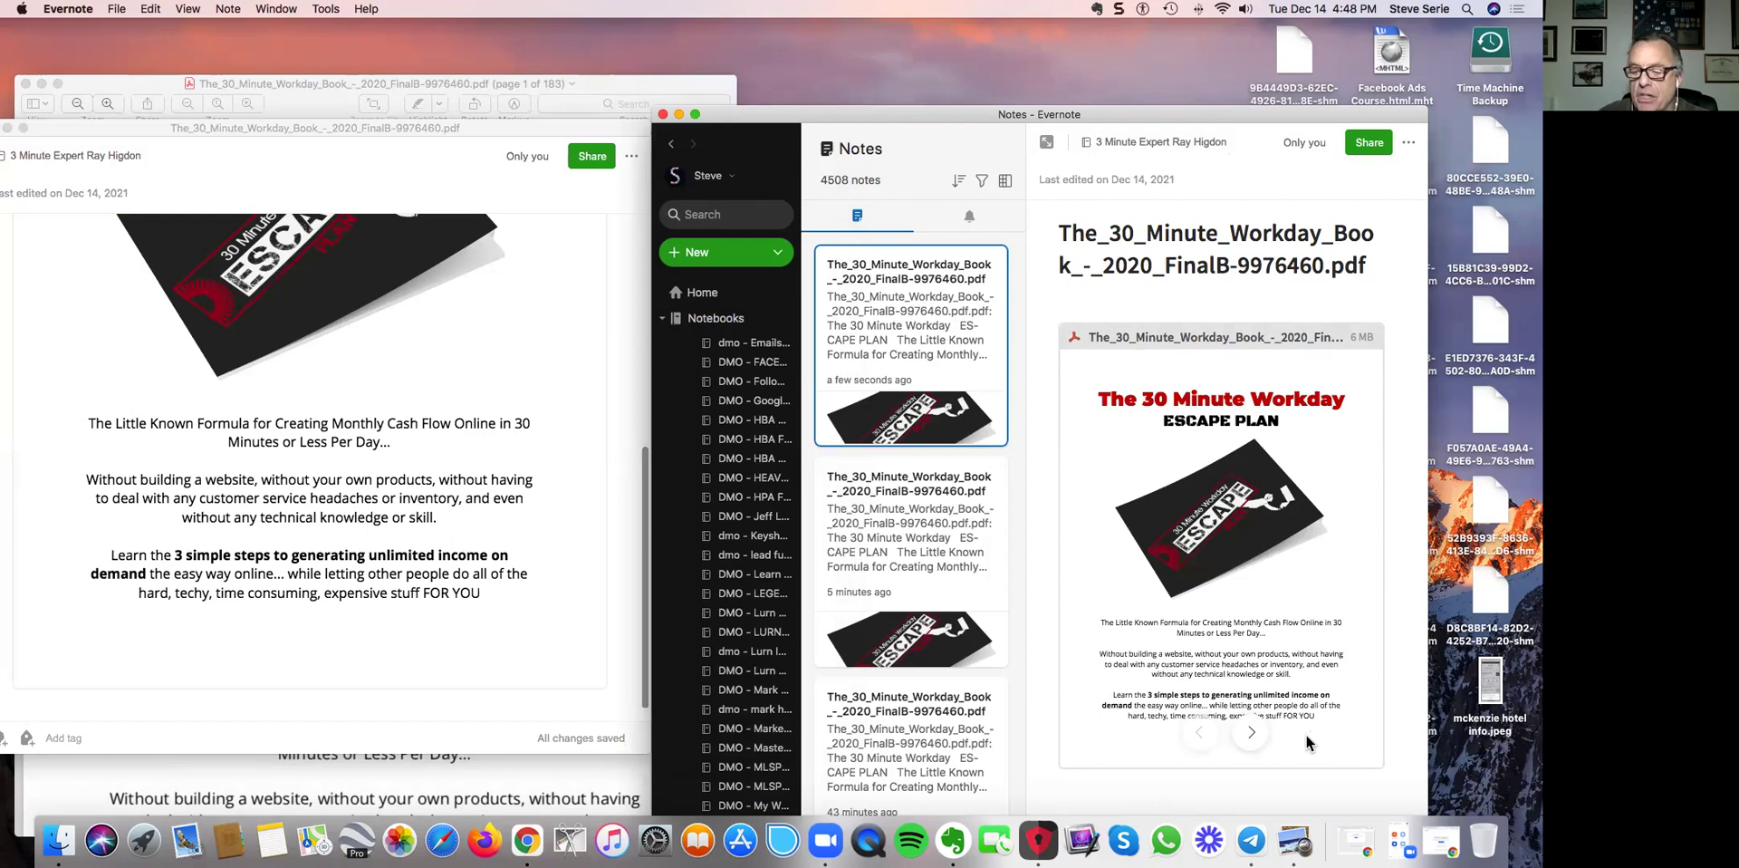
{"action": "left_click", "coordinate": [1252, 733]}
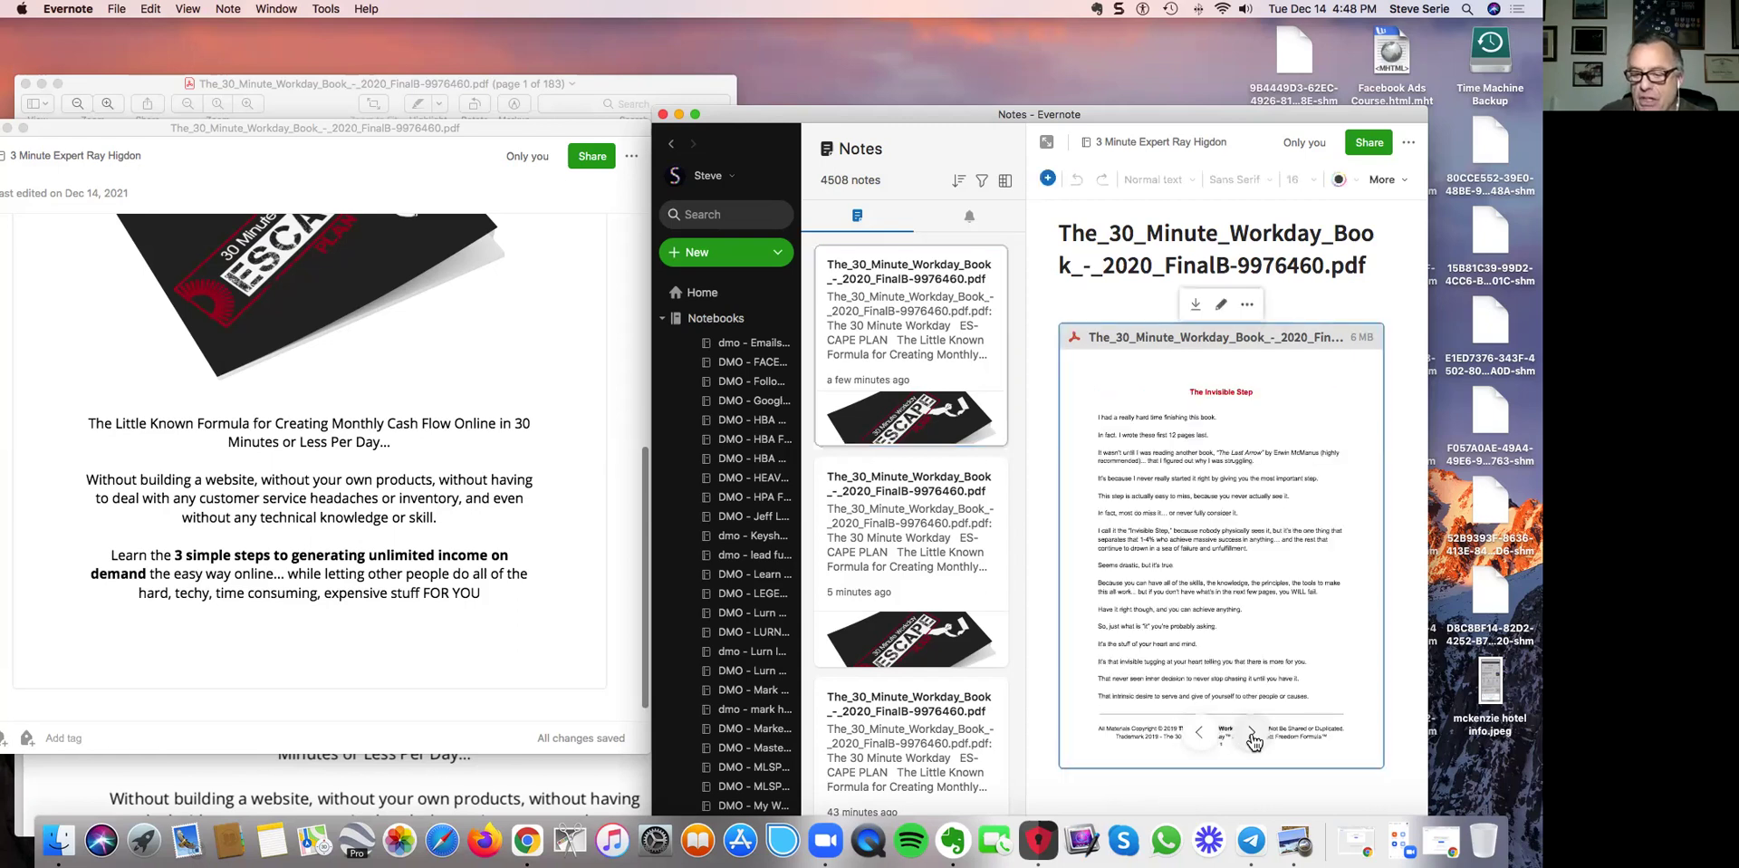
{"action": "left_click", "coordinate": [1251, 734]}
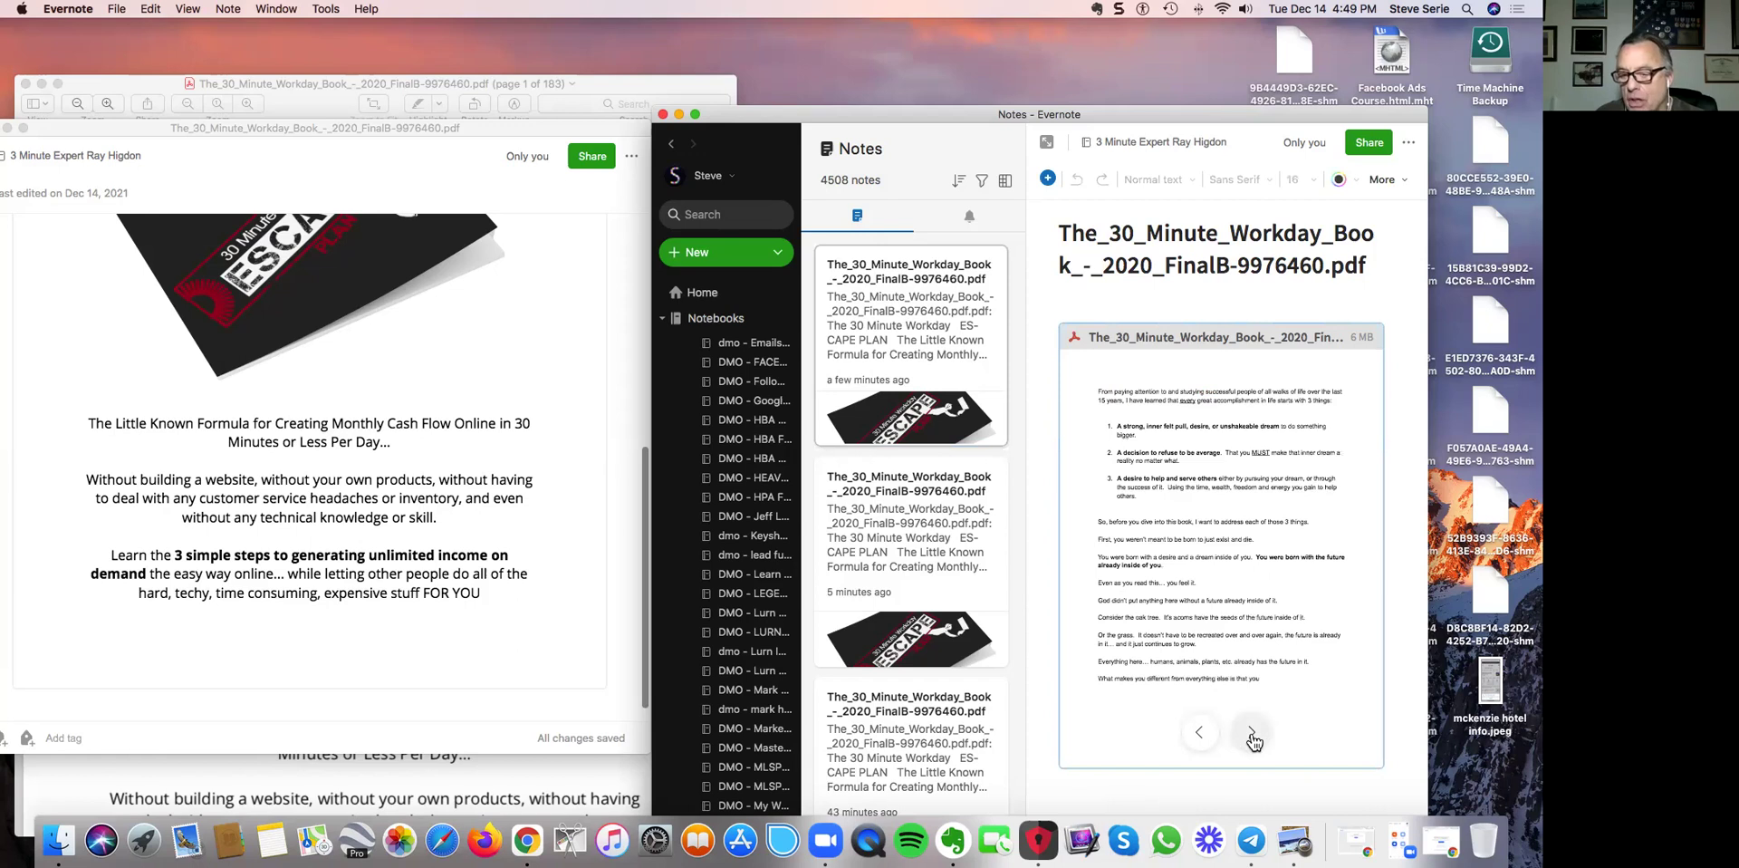
{"action": "left_click", "coordinate": [1252, 735]}
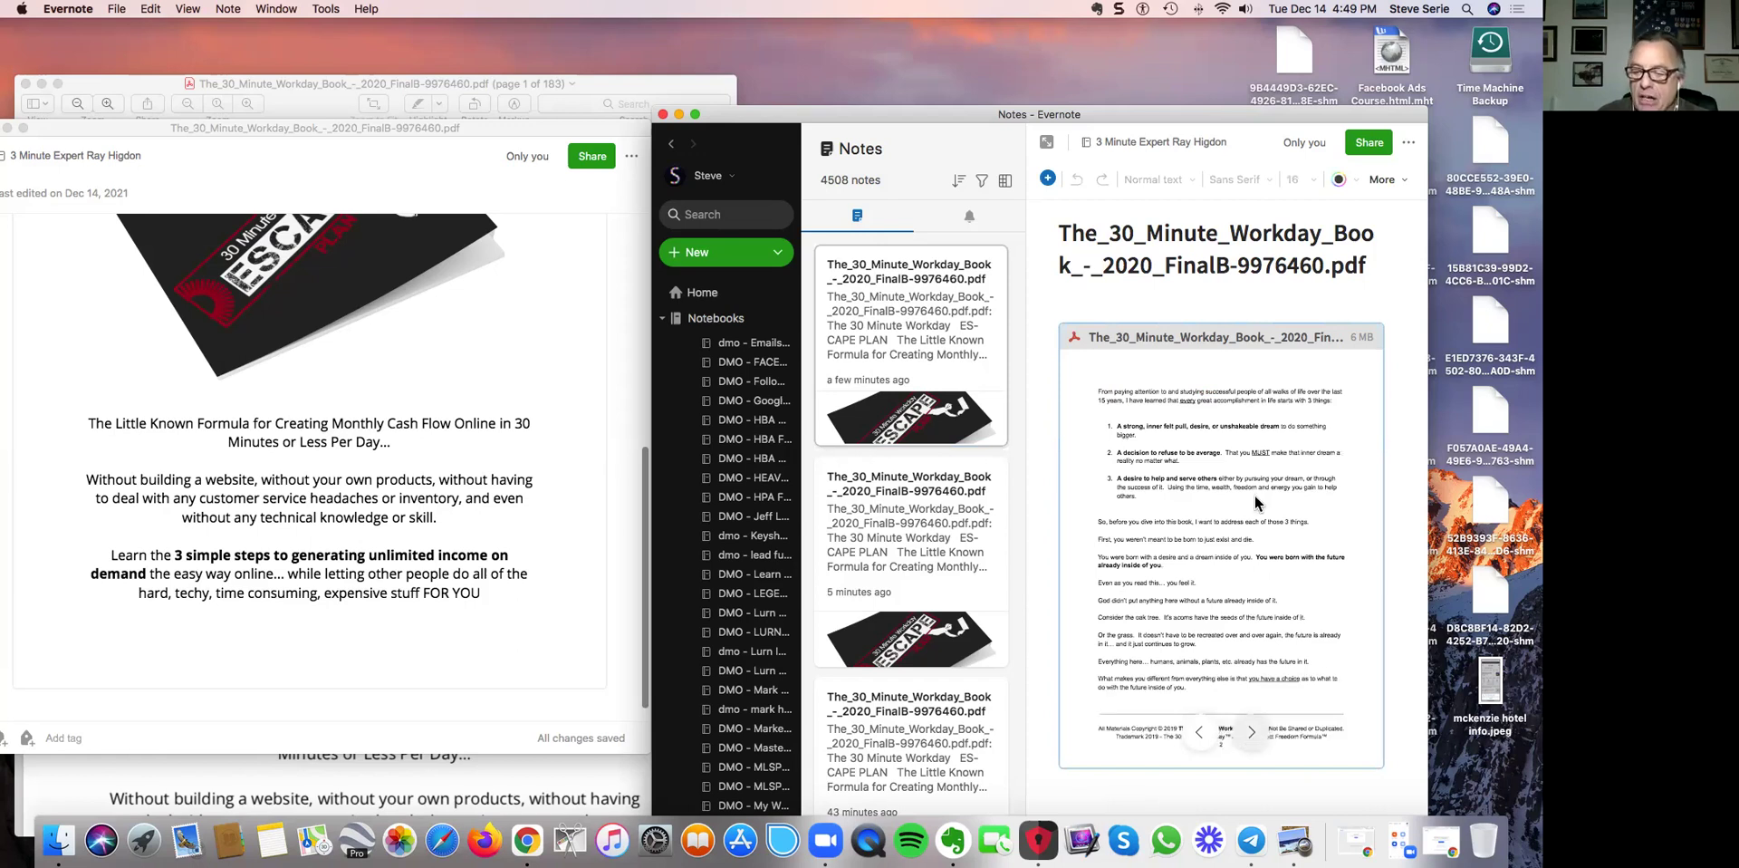
{"action": "left_click", "coordinate": [1201, 736]}
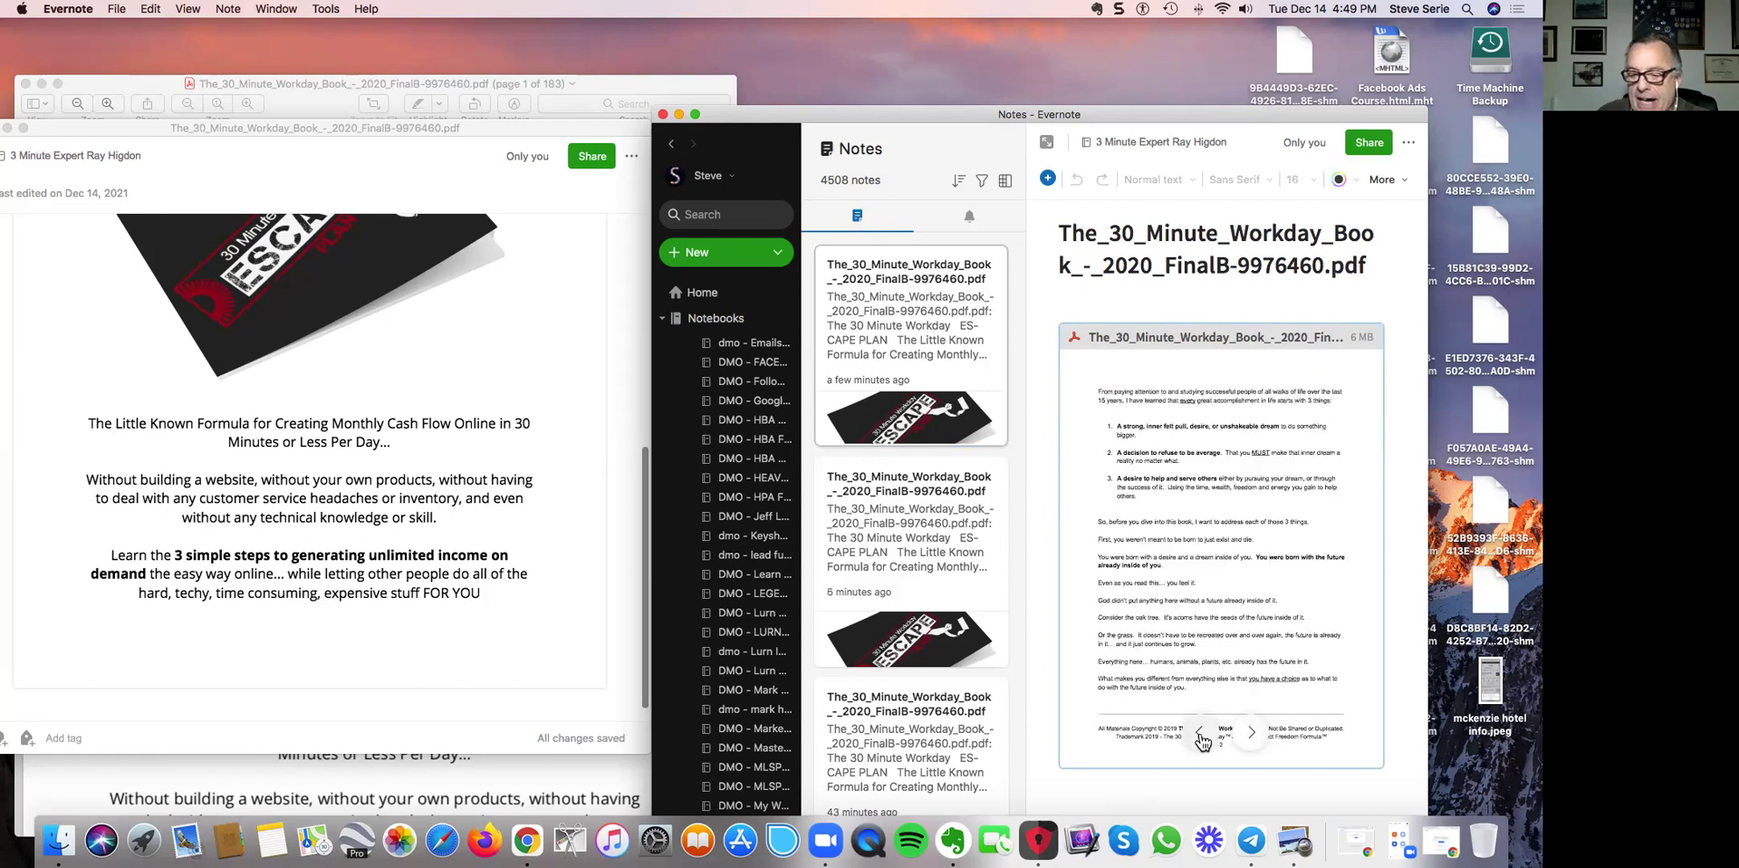
{"action": "left_click", "coordinate": [1201, 735]}
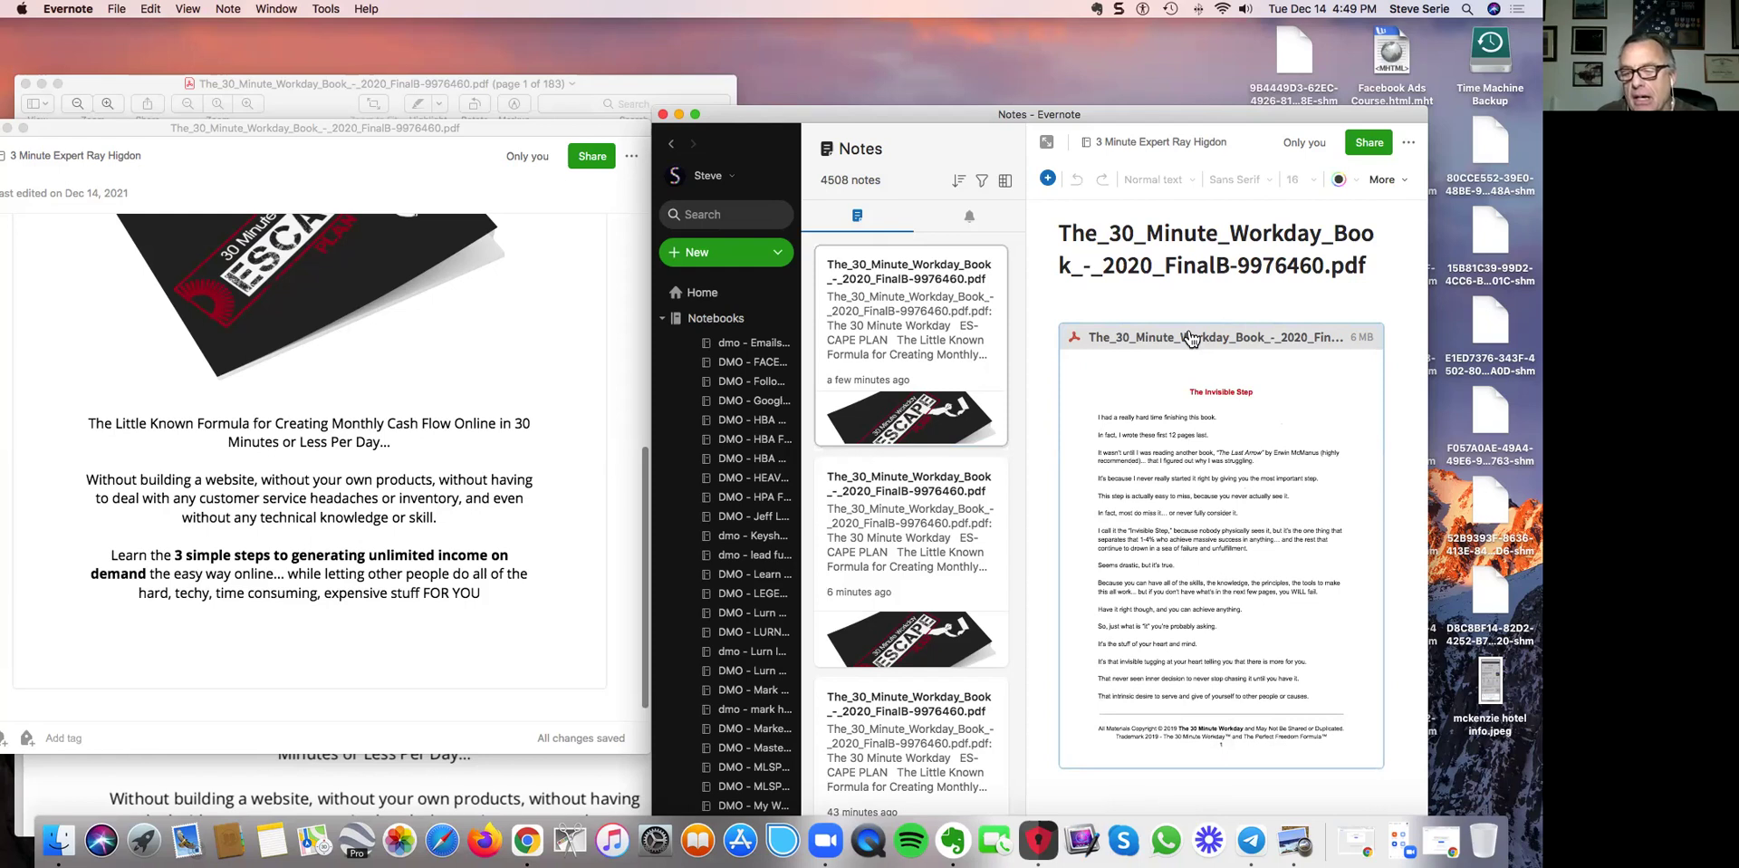
Set the note's embedded PDF to be viewed as All Pages
{"action": "left_click", "coordinate": [1190, 337]}
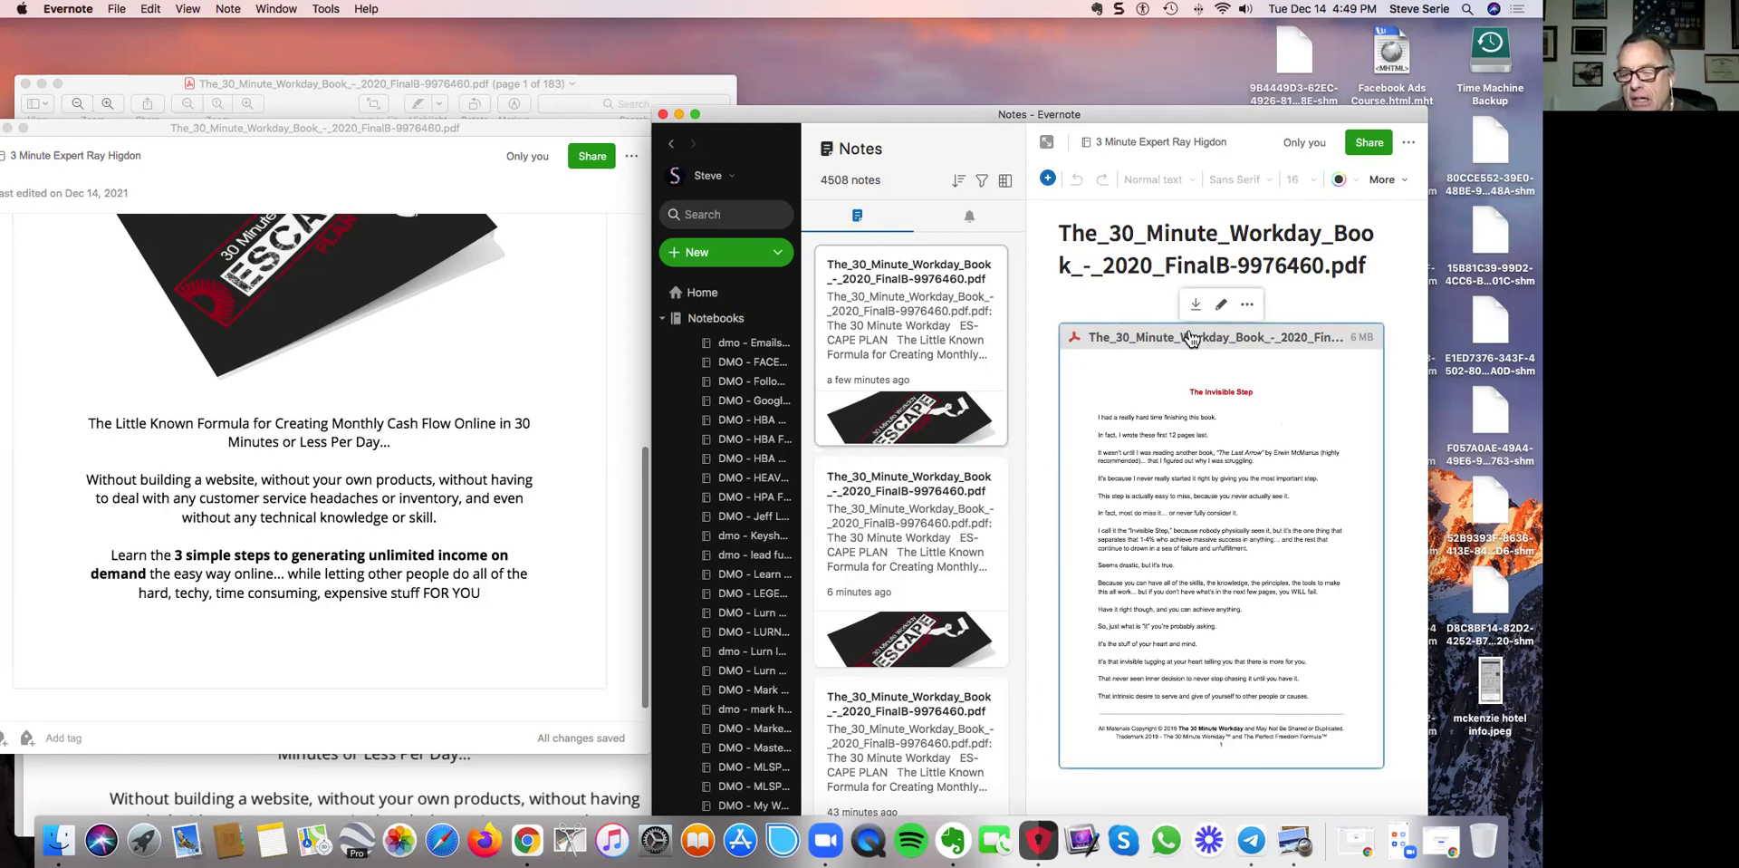
{"action": "left_click", "coordinate": [1249, 305]}
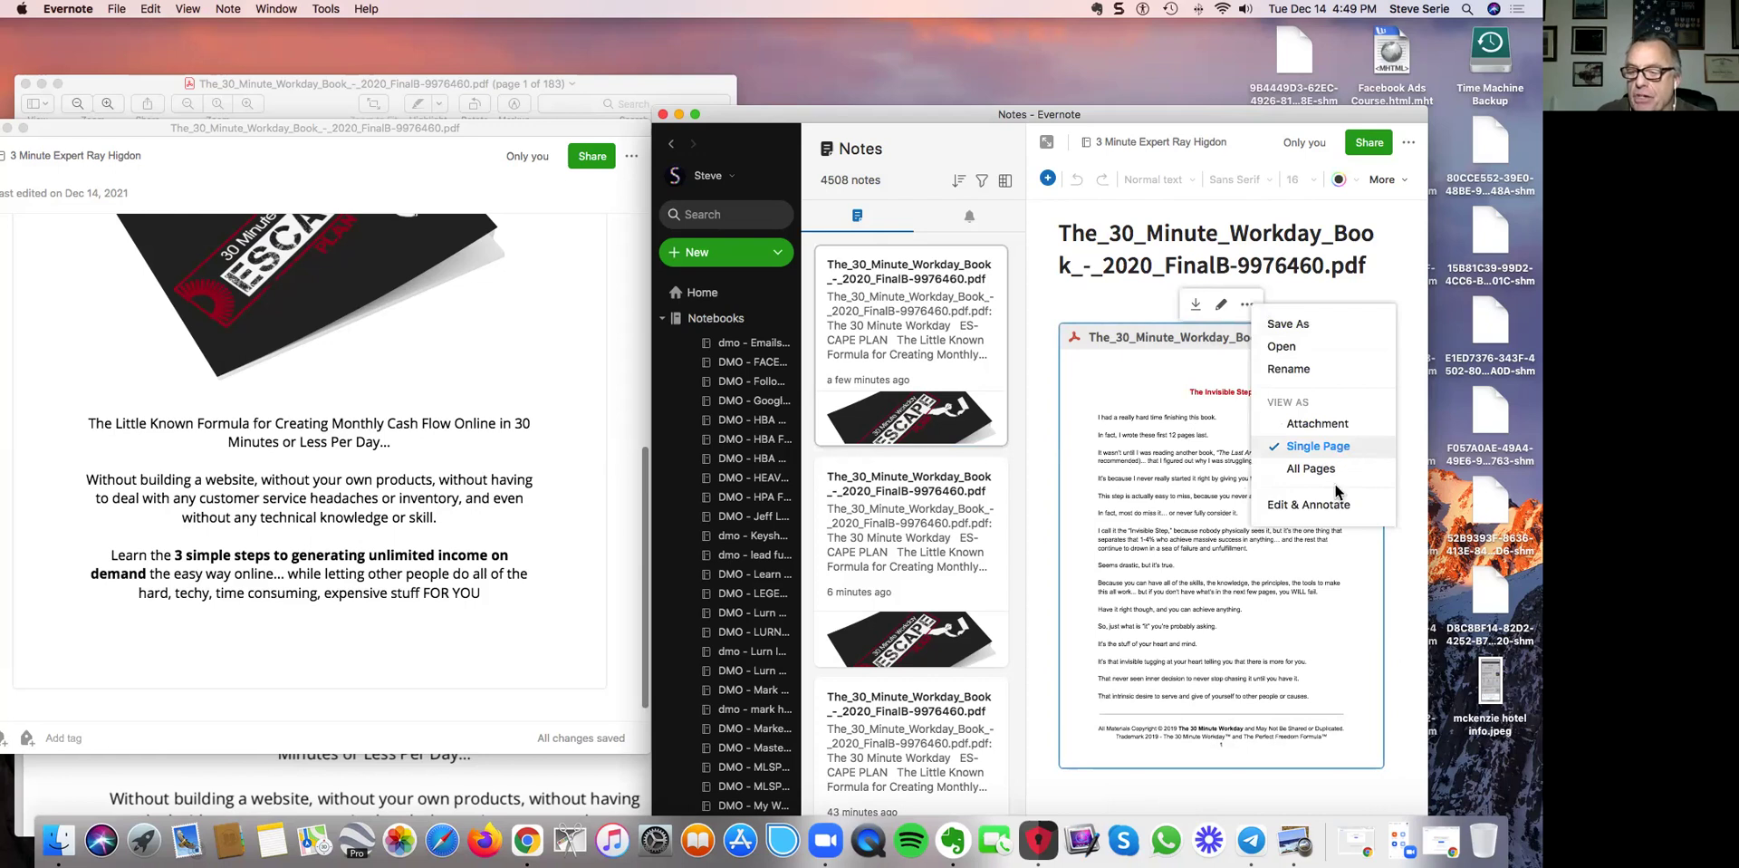
{"action": "left_click", "coordinate": [1310, 469]}
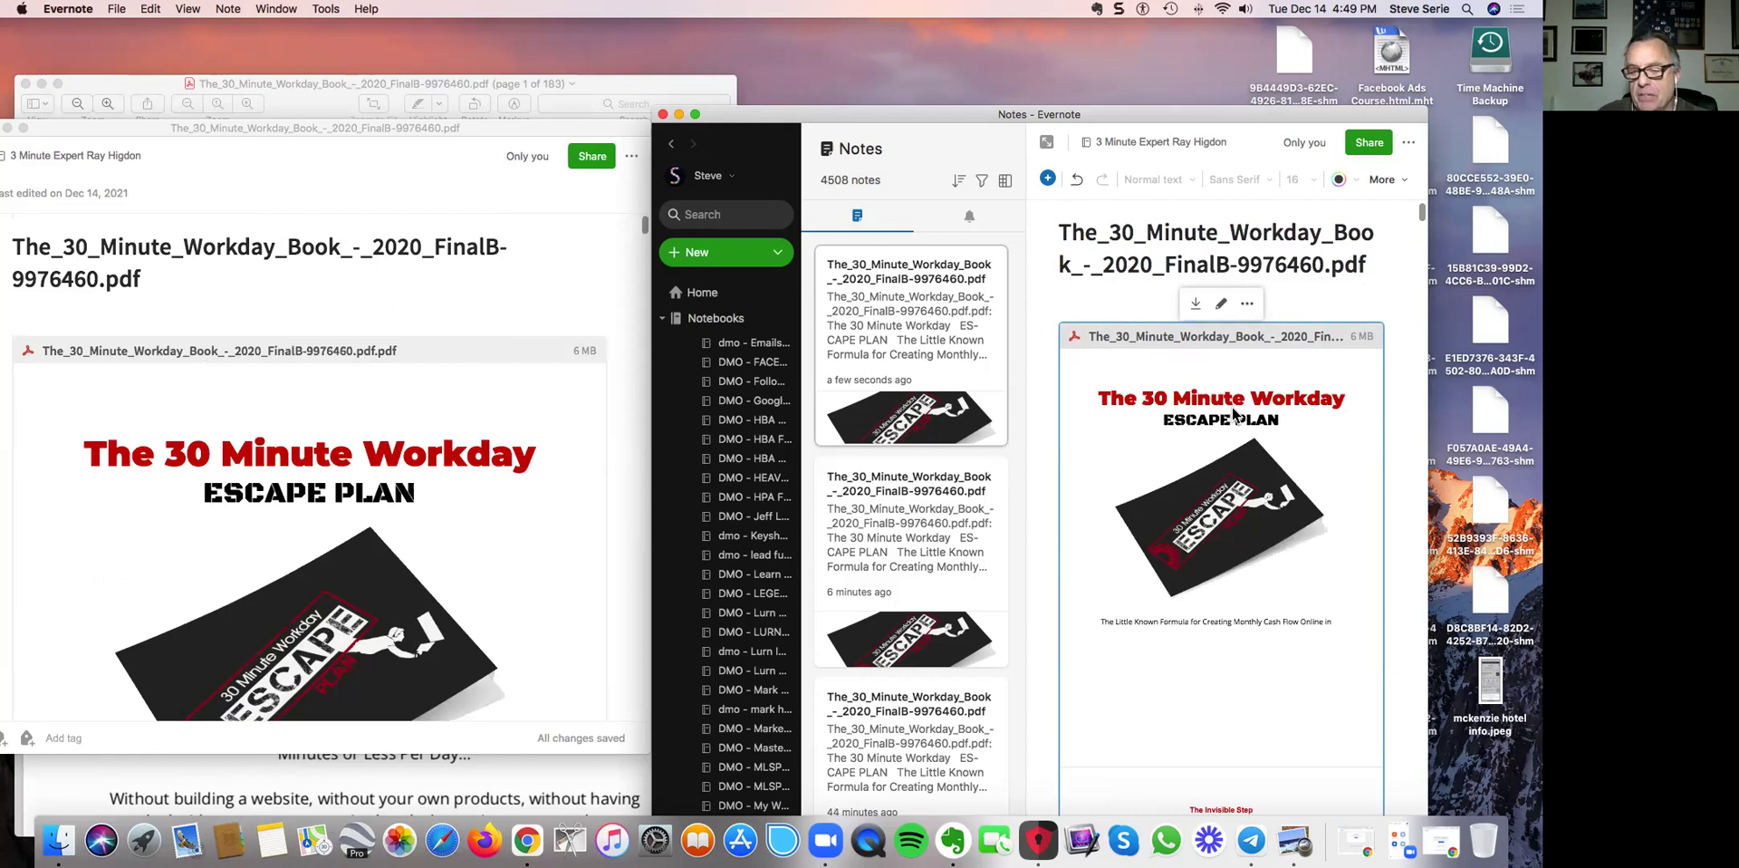
Examine the pages of the embedded 30 Minute Workday PDF in continuous view within the note
{"action": "scroll", "coordinate": [1234, 415], "scroll_direction": "down", "scroll_amount": 3}
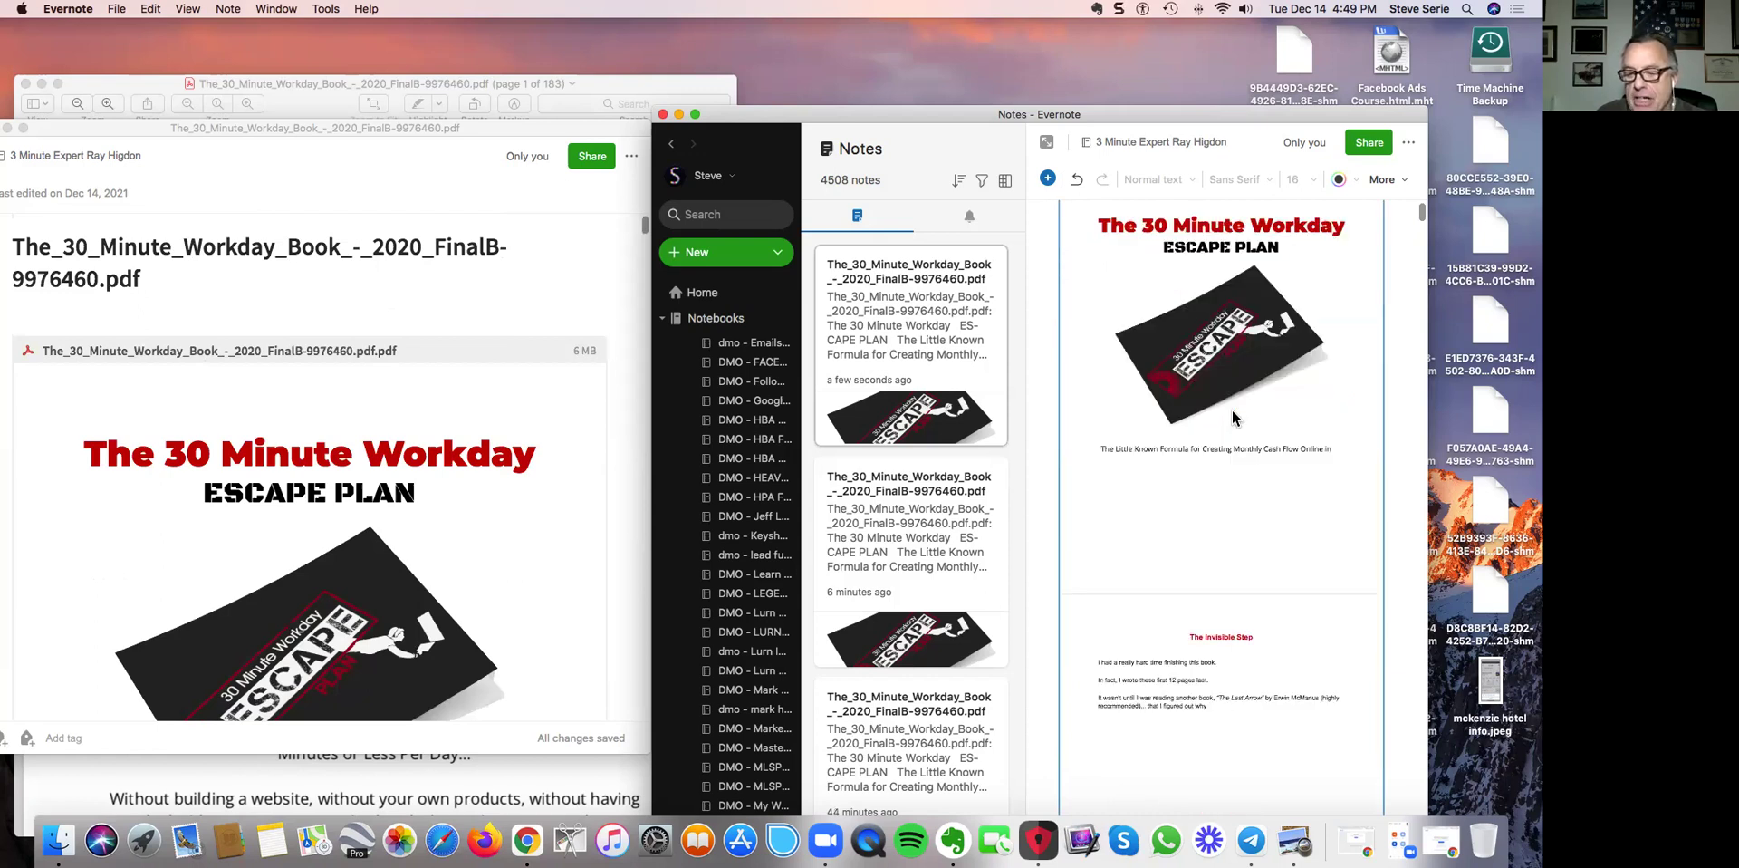
{"action": "scroll", "coordinate": [1232, 409], "scroll_direction": "down", "scroll_amount": 5}
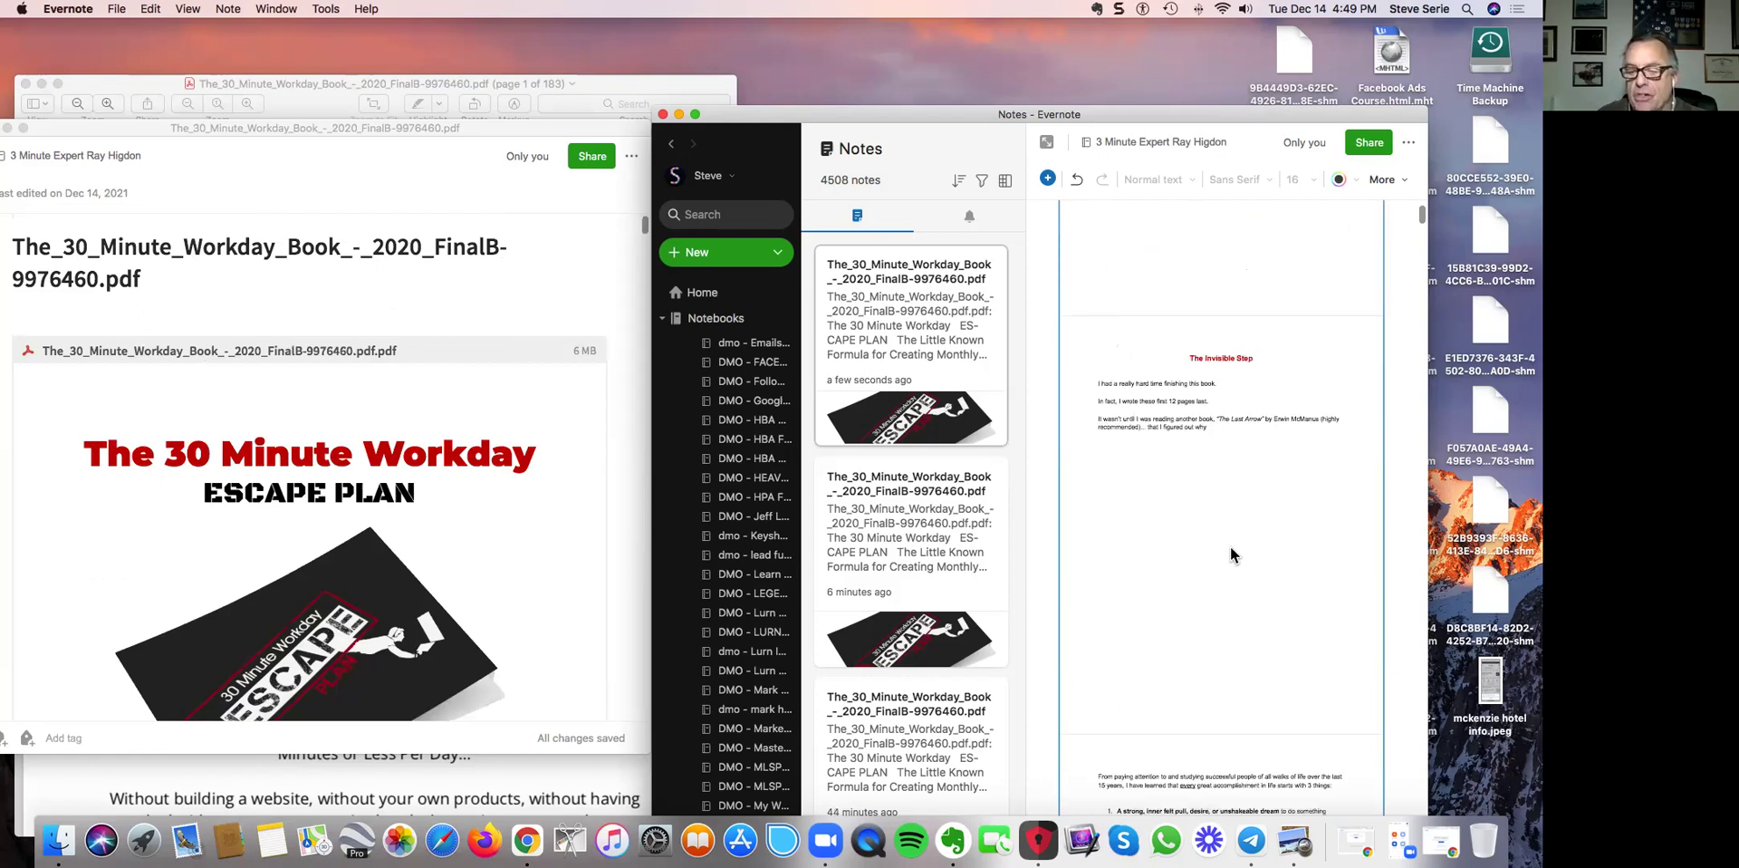
{"action": "scroll", "coordinate": [1195, 516], "scroll_direction": "down", "scroll_amount": 6}
{"action": "scroll", "coordinate": [1197, 530], "scroll_direction": "down", "scroll_amount": 6}
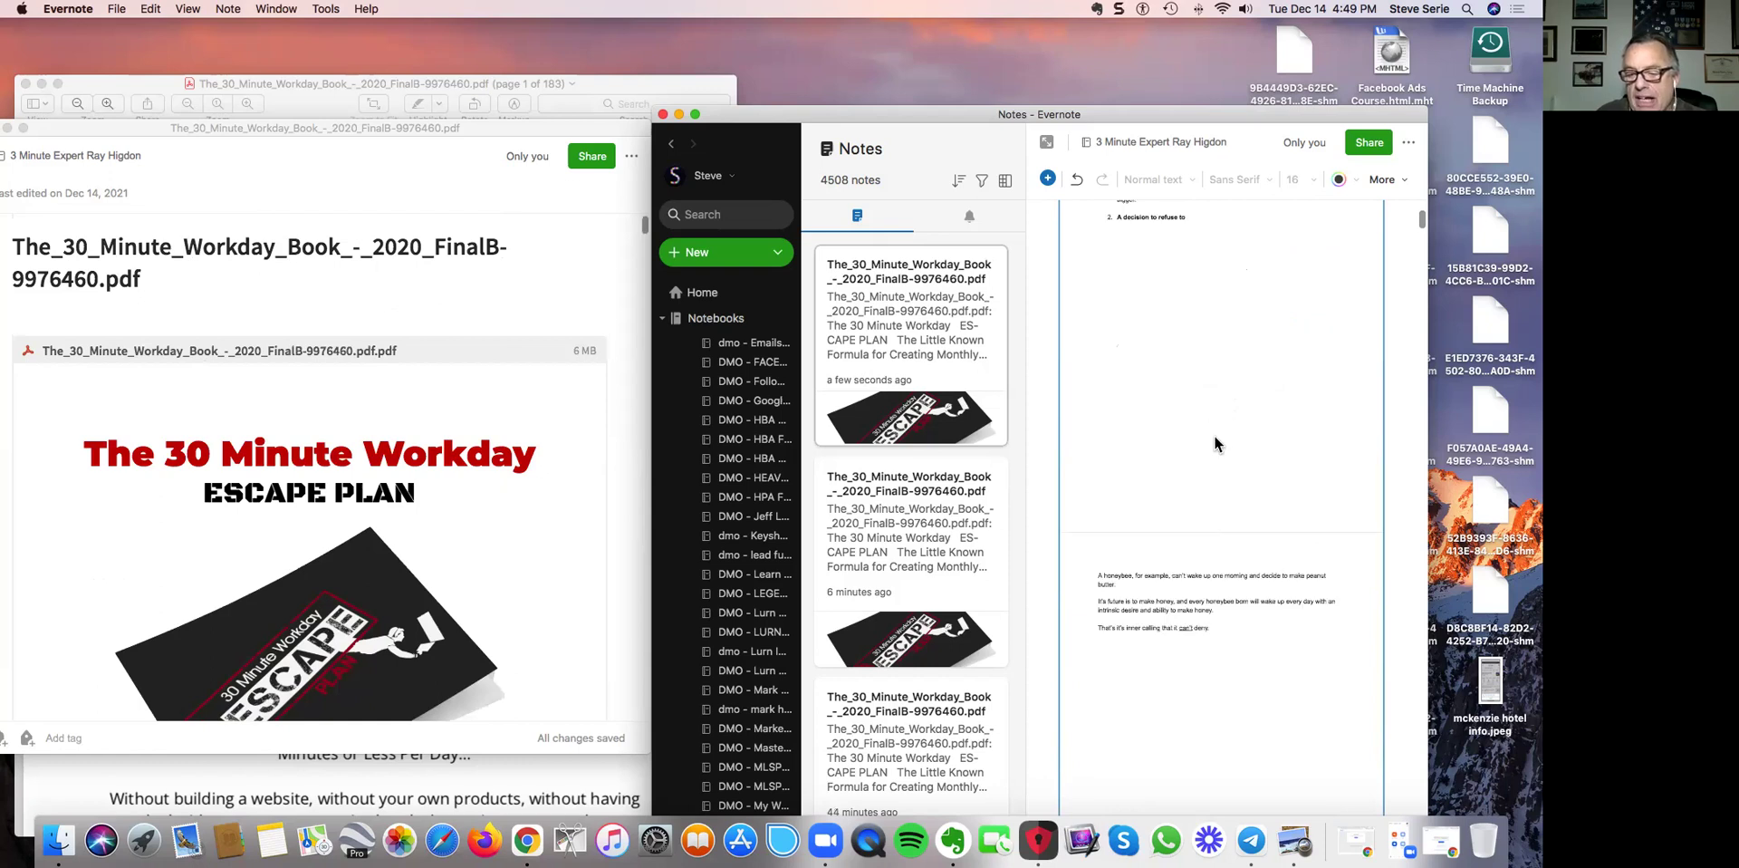
{"action": "scroll", "coordinate": [1218, 448], "scroll_direction": "down", "scroll_amount": 6}
{"action": "scroll", "coordinate": [1204, 389], "scroll_direction": "down", "scroll_amount": 4}
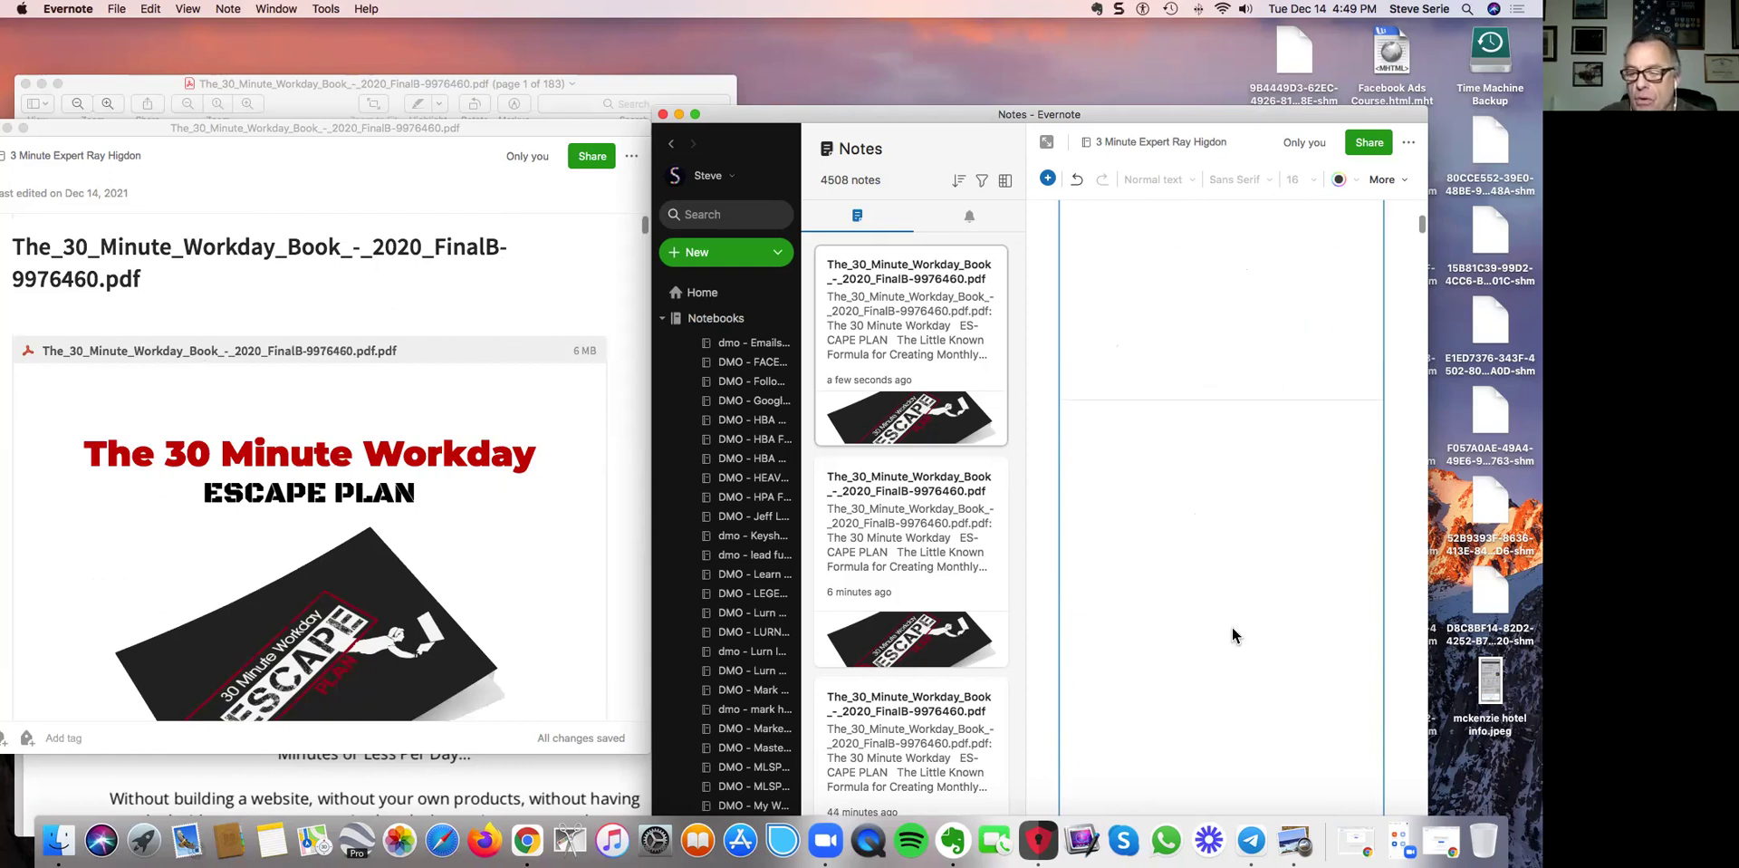
{"action": "scroll", "coordinate": [1232, 634], "scroll_direction": "down", "scroll_amount": 2}
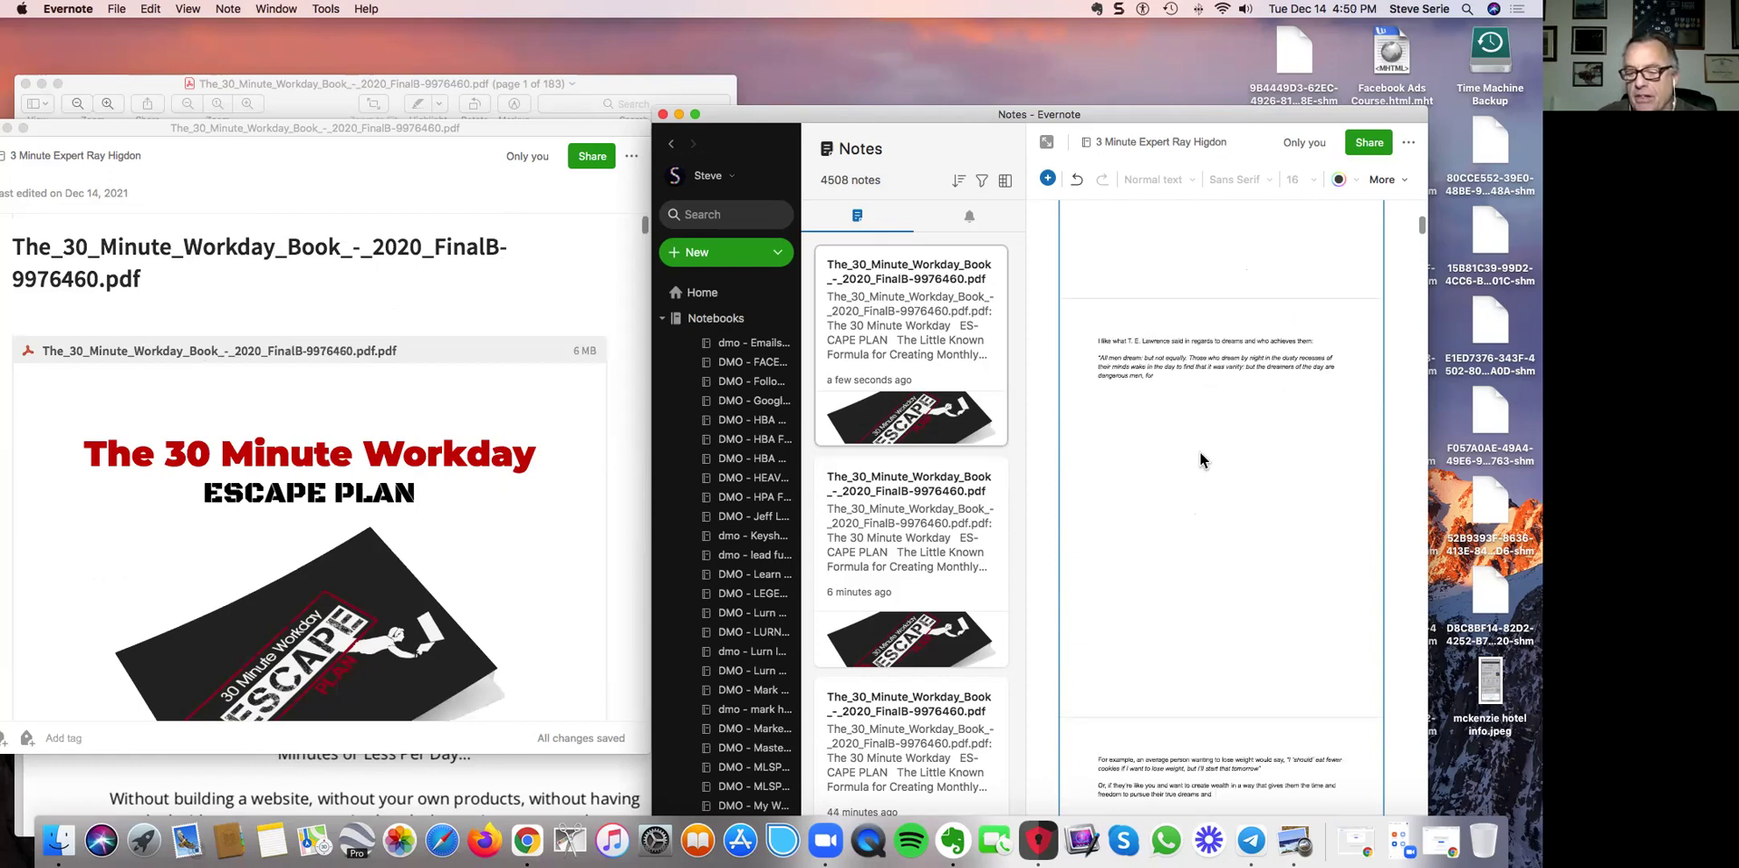
{"action": "scroll", "coordinate": [1195, 453], "scroll_direction": "down", "scroll_amount": 4}
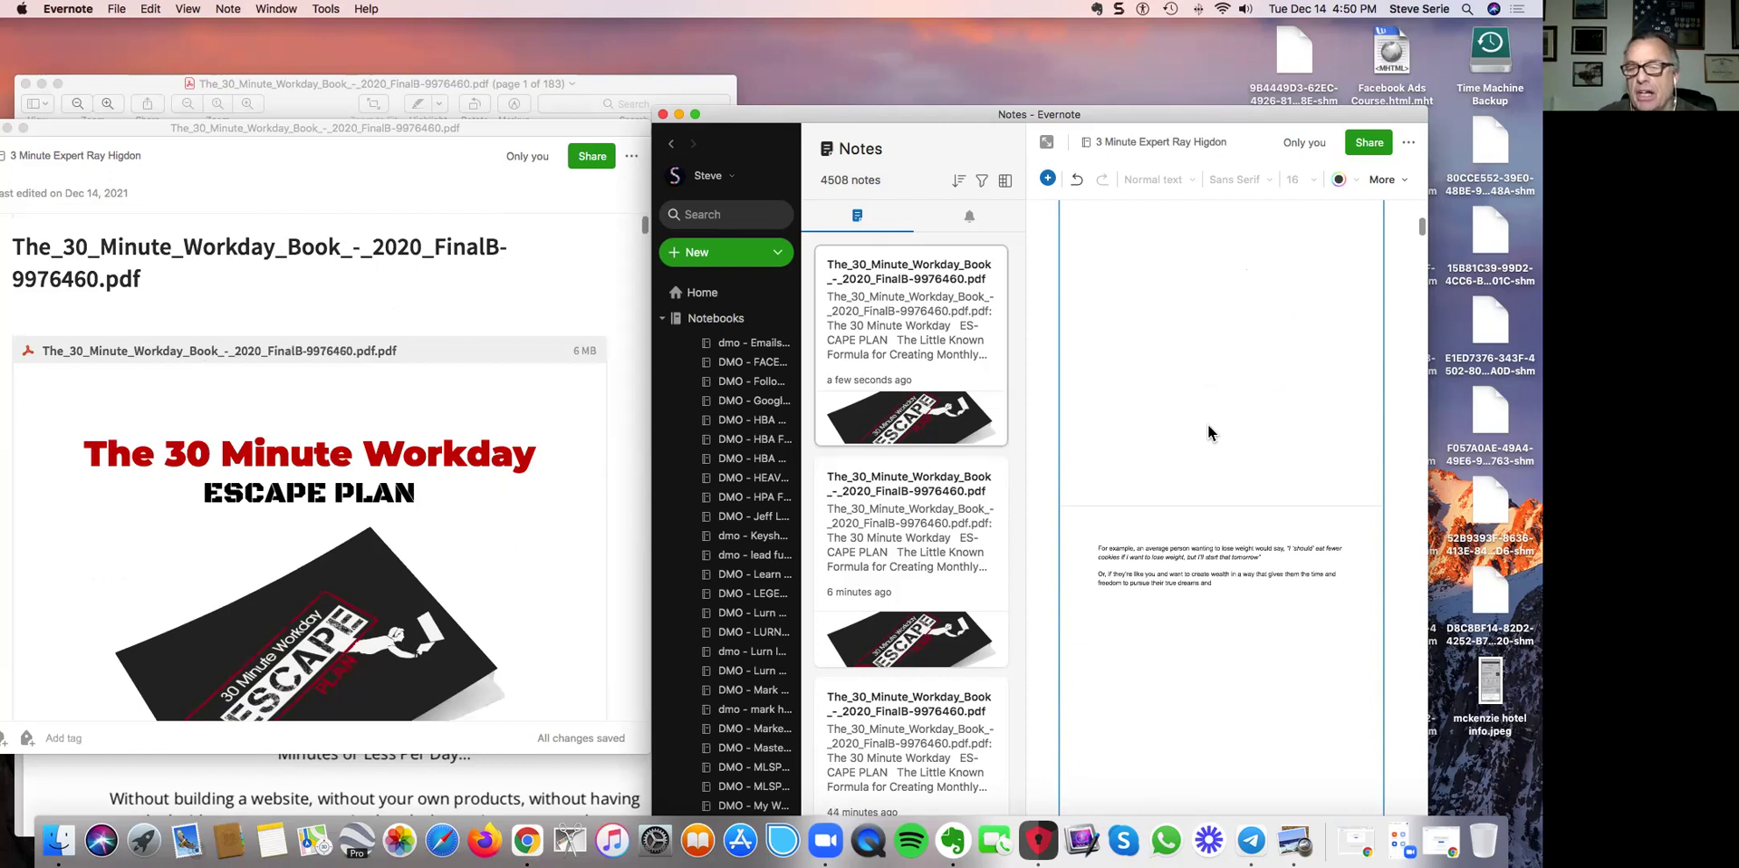
{"action": "scroll", "coordinate": [1208, 433], "scroll_direction": "down", "scroll_amount": 3}
{"action": "scroll", "coordinate": [1210, 426], "scroll_direction": "down", "scroll_amount": 5}
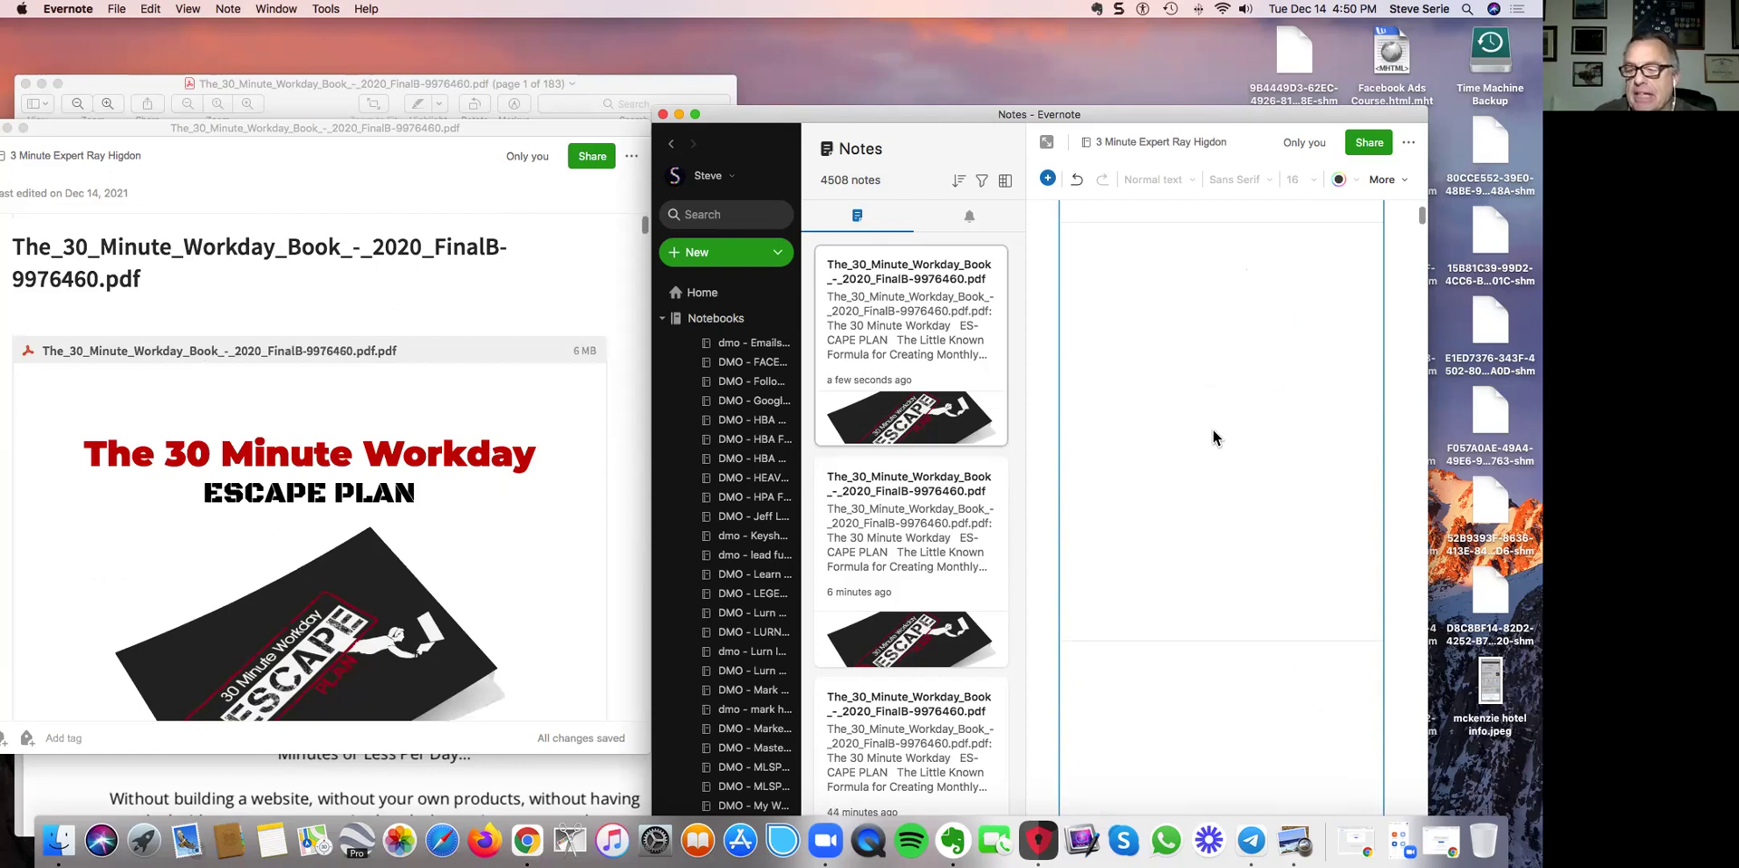
Return to the start of the embedded PDF in the note and move the Notes window partly over the separate note window
{"action": "scroll", "coordinate": [1214, 430], "scroll_direction": "down", "scroll_amount": 1}
{"action": "scroll", "coordinate": [1227, 394], "scroll_direction": "up", "scroll_amount": 3}
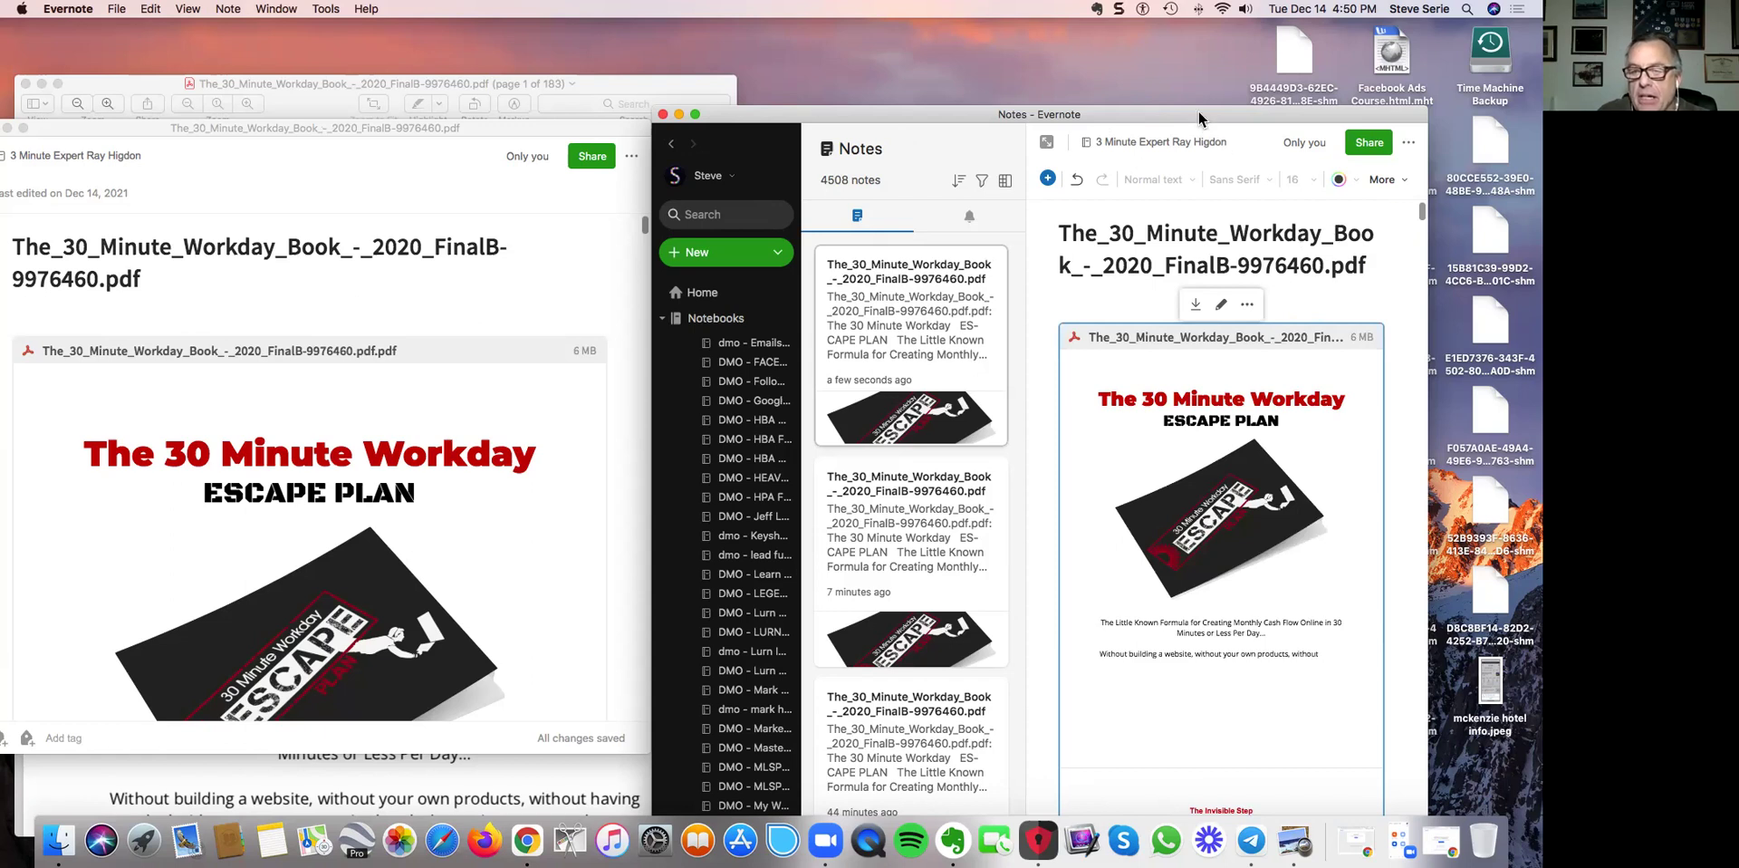
{"action": "left_click_drag", "start_coordinate": [1198, 113], "coordinate": [1045, 178]}
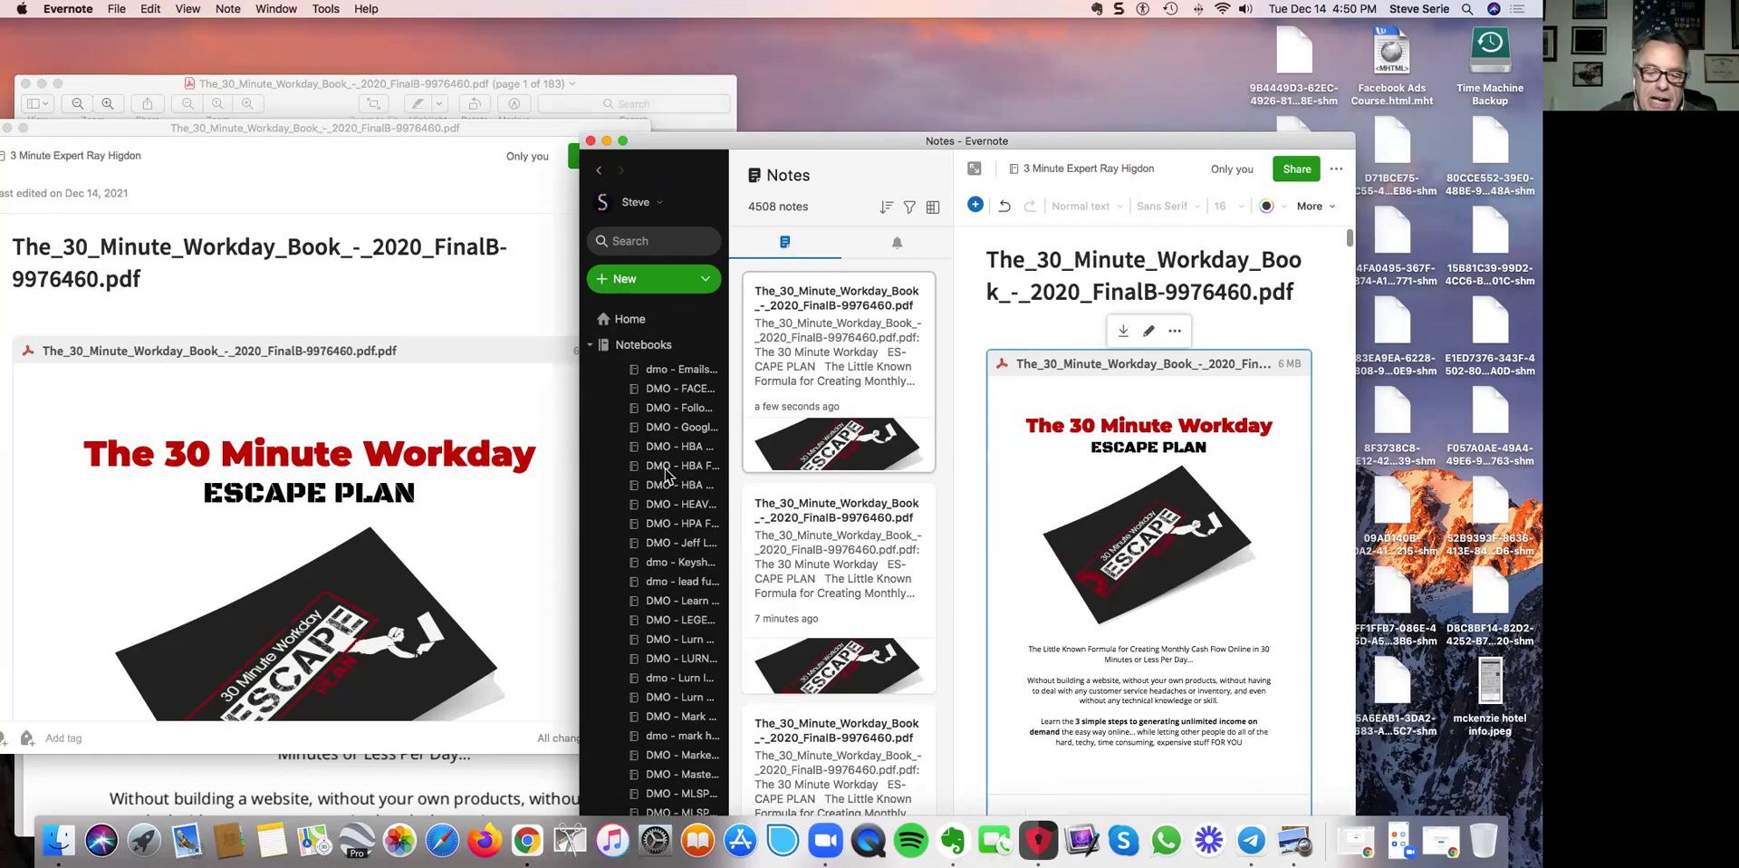
Look through the list of notebooks for places where notes can be stored
{"action": "scroll", "coordinate": [673, 469], "scroll_direction": "down", "scroll_amount": 5}
{"action": "scroll", "coordinate": [678, 471], "scroll_direction": "down", "scroll_amount": 10}
{"action": "scroll", "coordinate": [681, 472], "scroll_direction": "down", "scroll_amount": 5}
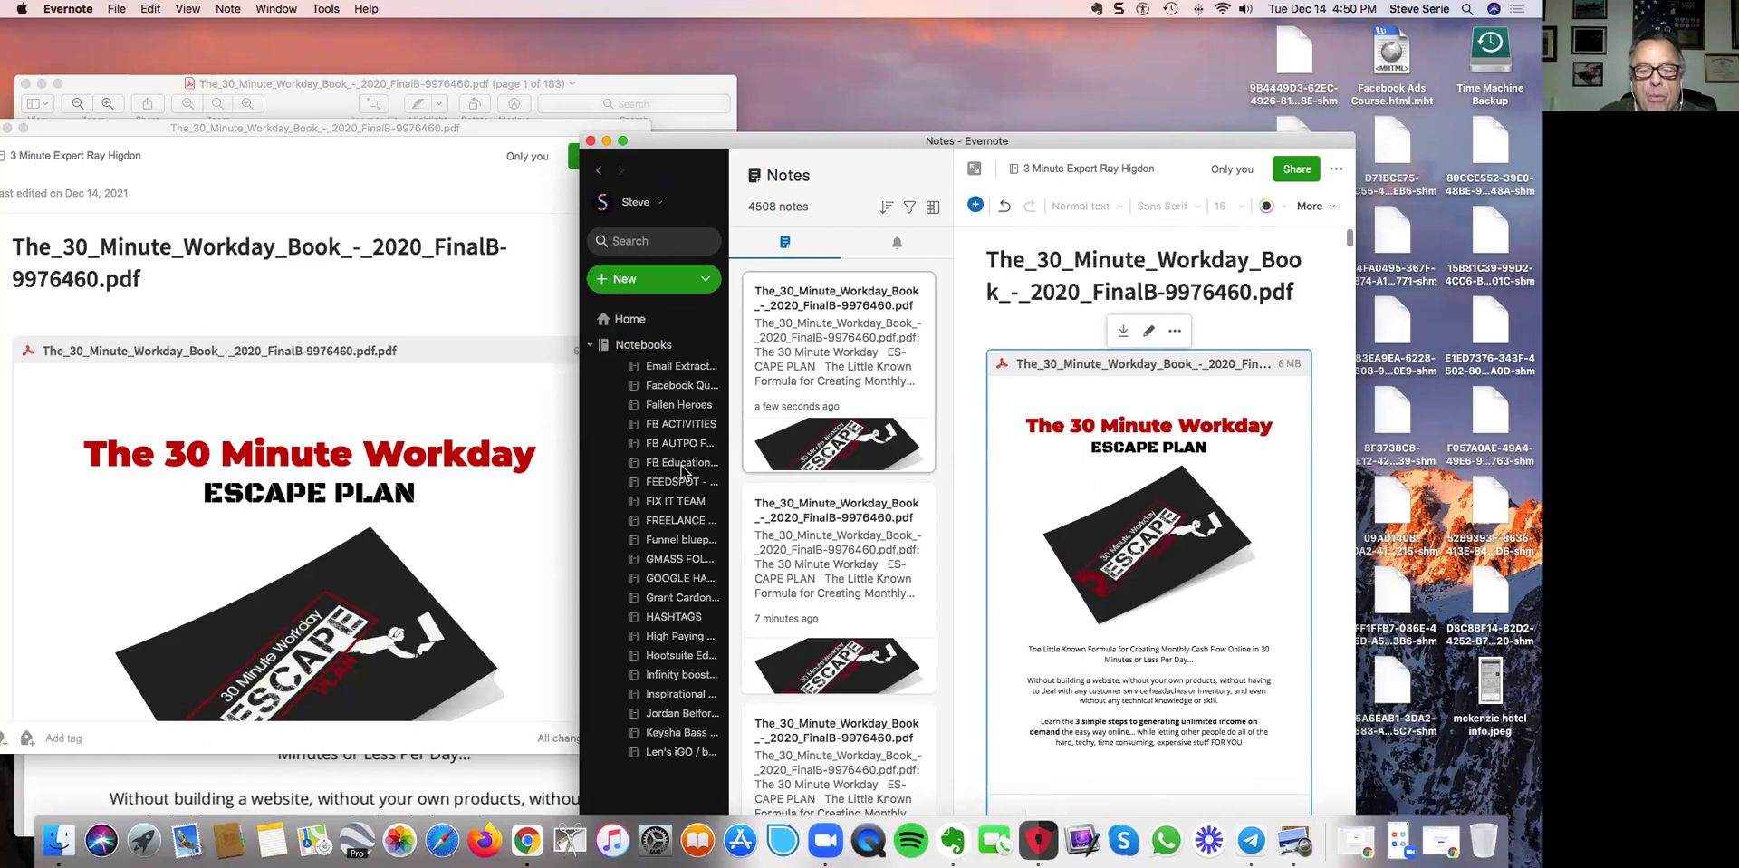
{"action": "scroll", "coordinate": [684, 470], "scroll_direction": "up", "scroll_amount": 5}
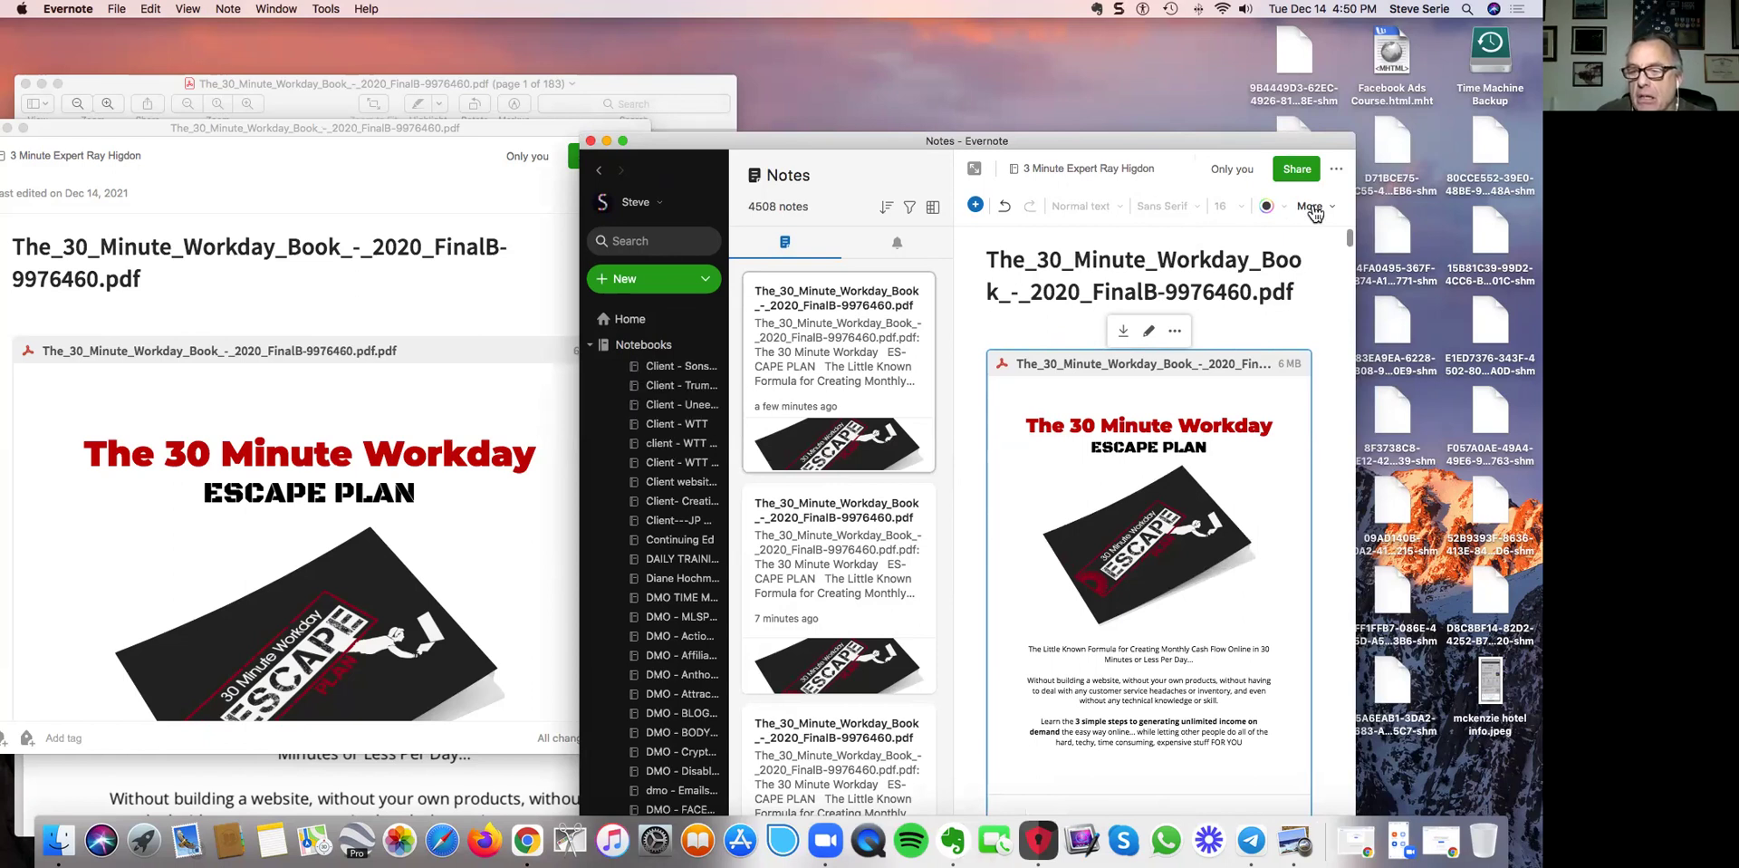
Review the additional text formatting options available for the note with the embedded PDF
{"action": "left_click", "coordinate": [1313, 210]}
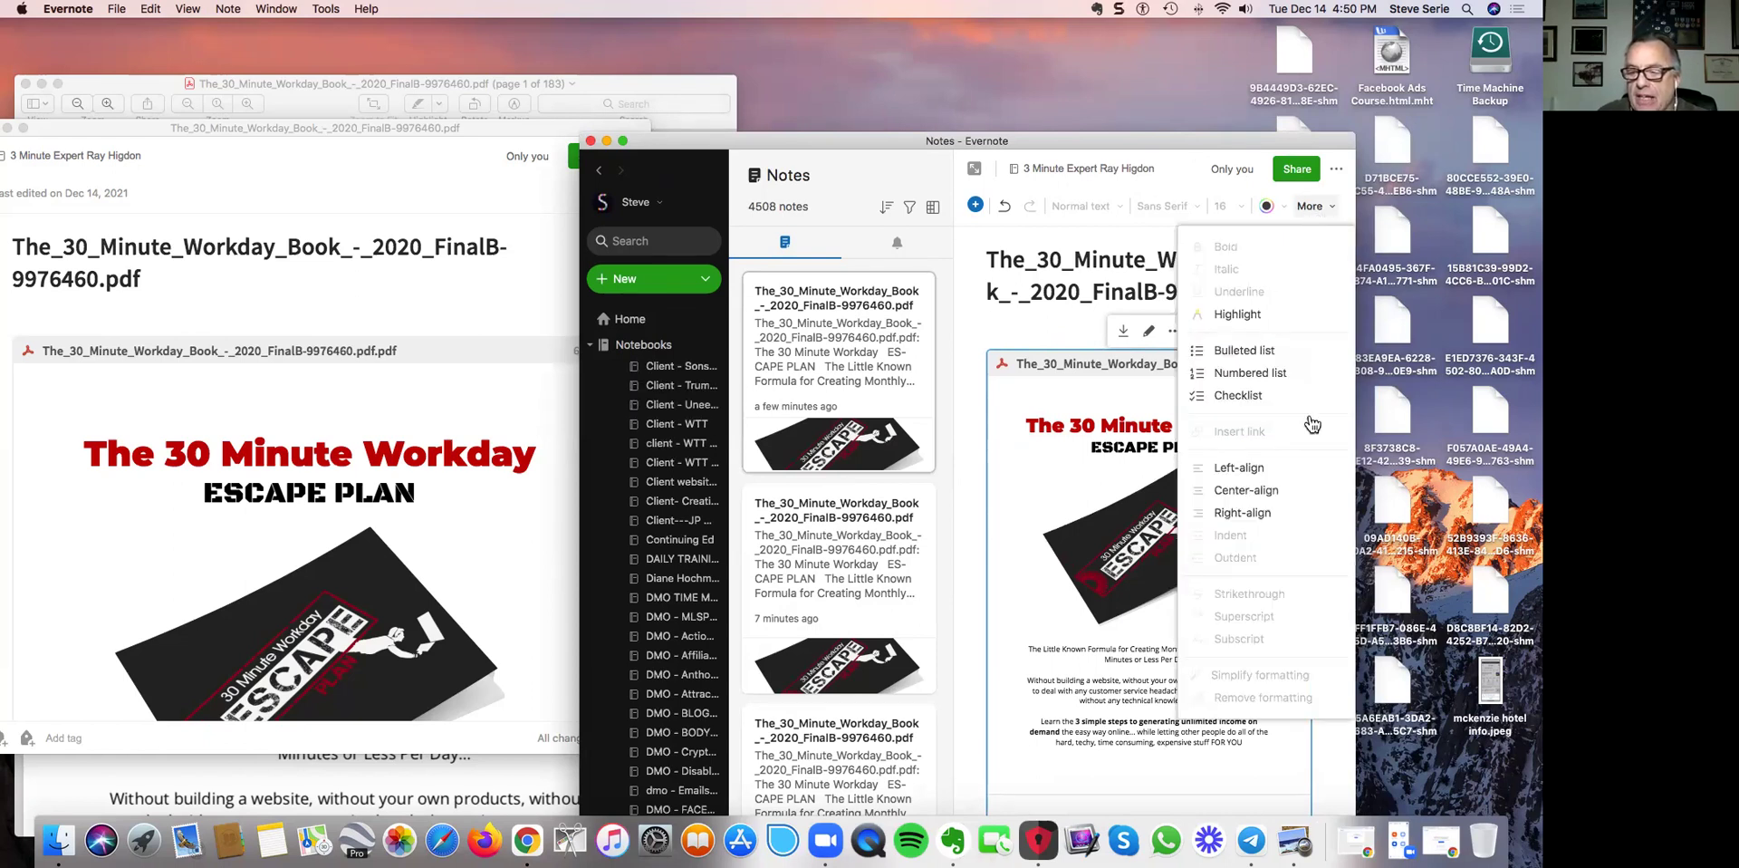
{"action": "left_click", "coordinate": [1238, 465]}
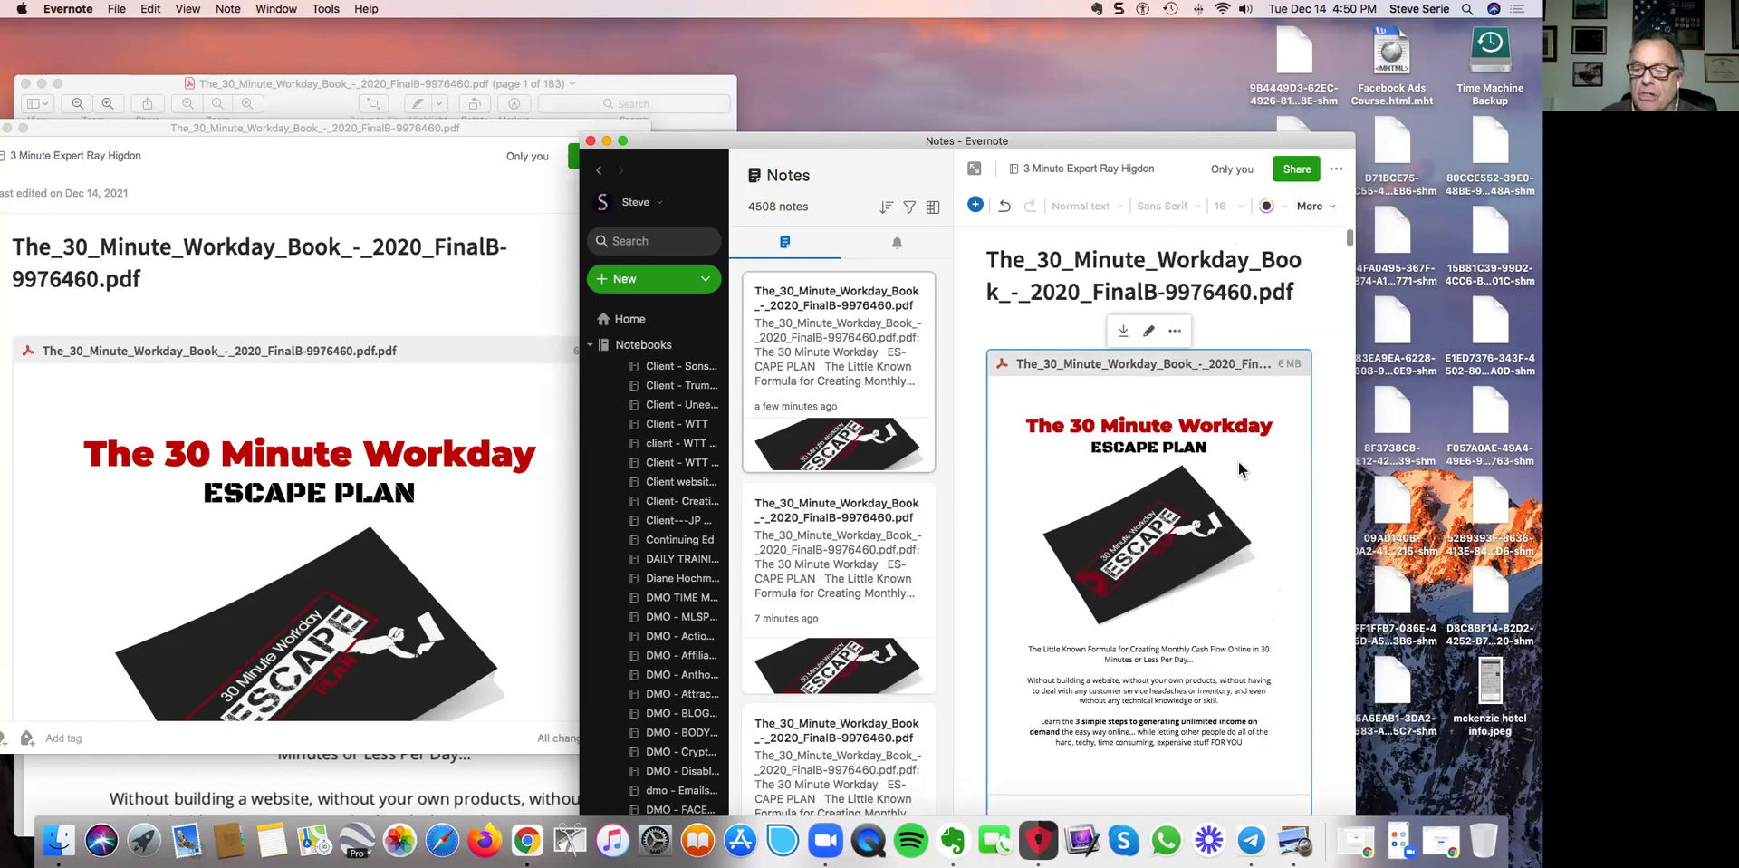
{"action": "left_click", "coordinate": [1313, 207]}
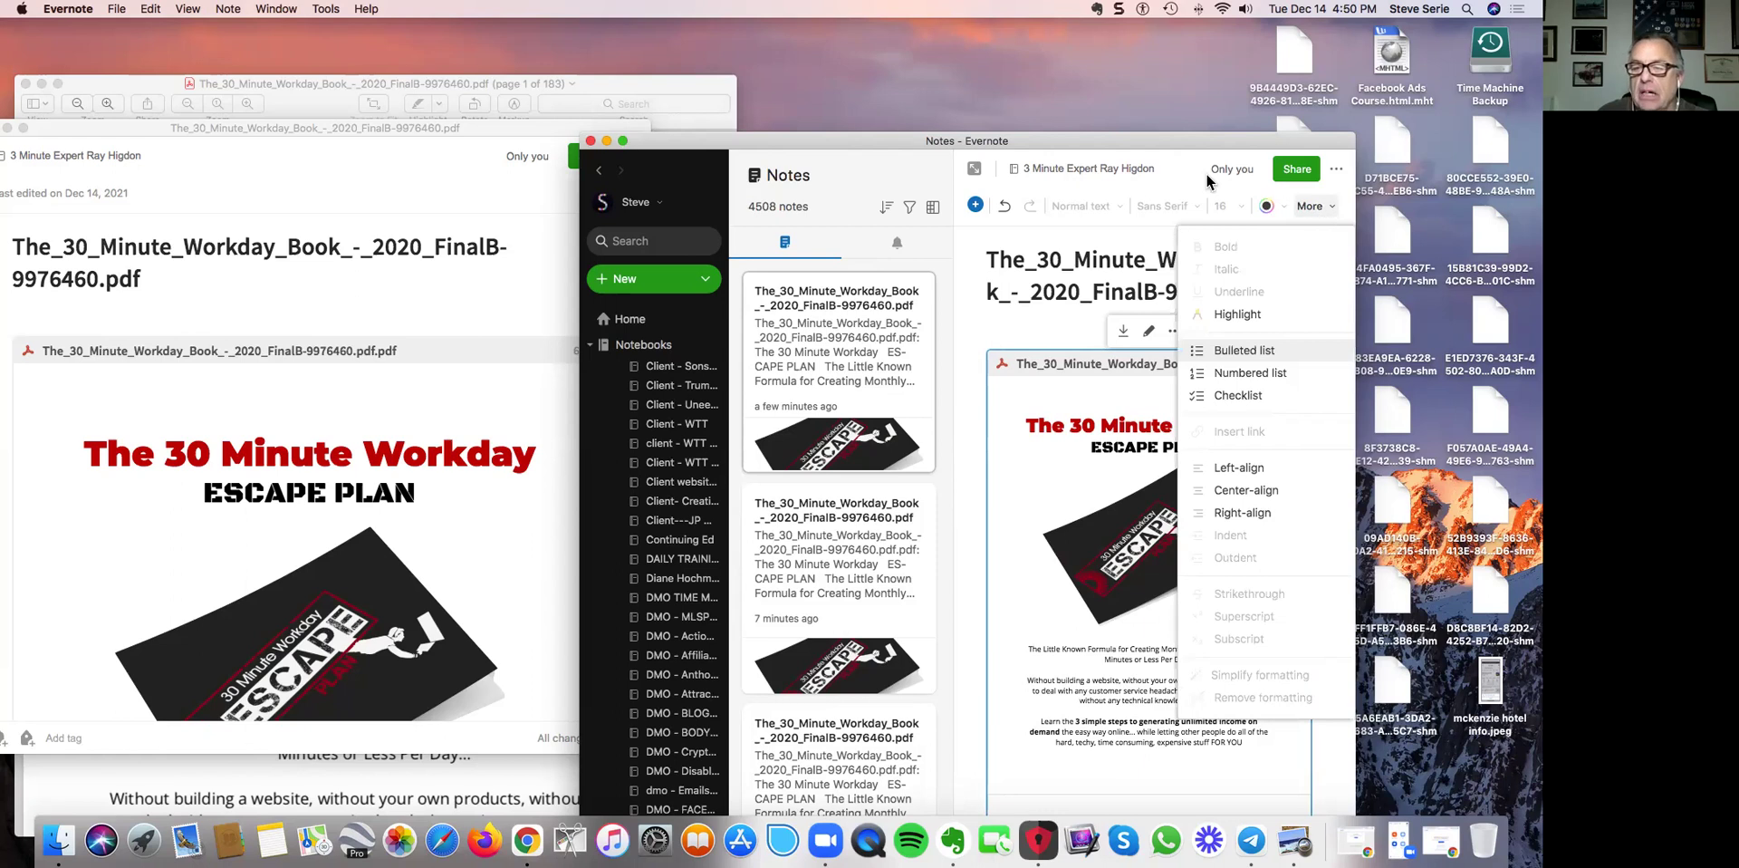
{"action": "left_click_drag", "start_coordinate": [1186, 144], "coordinate": [1154, 182]}
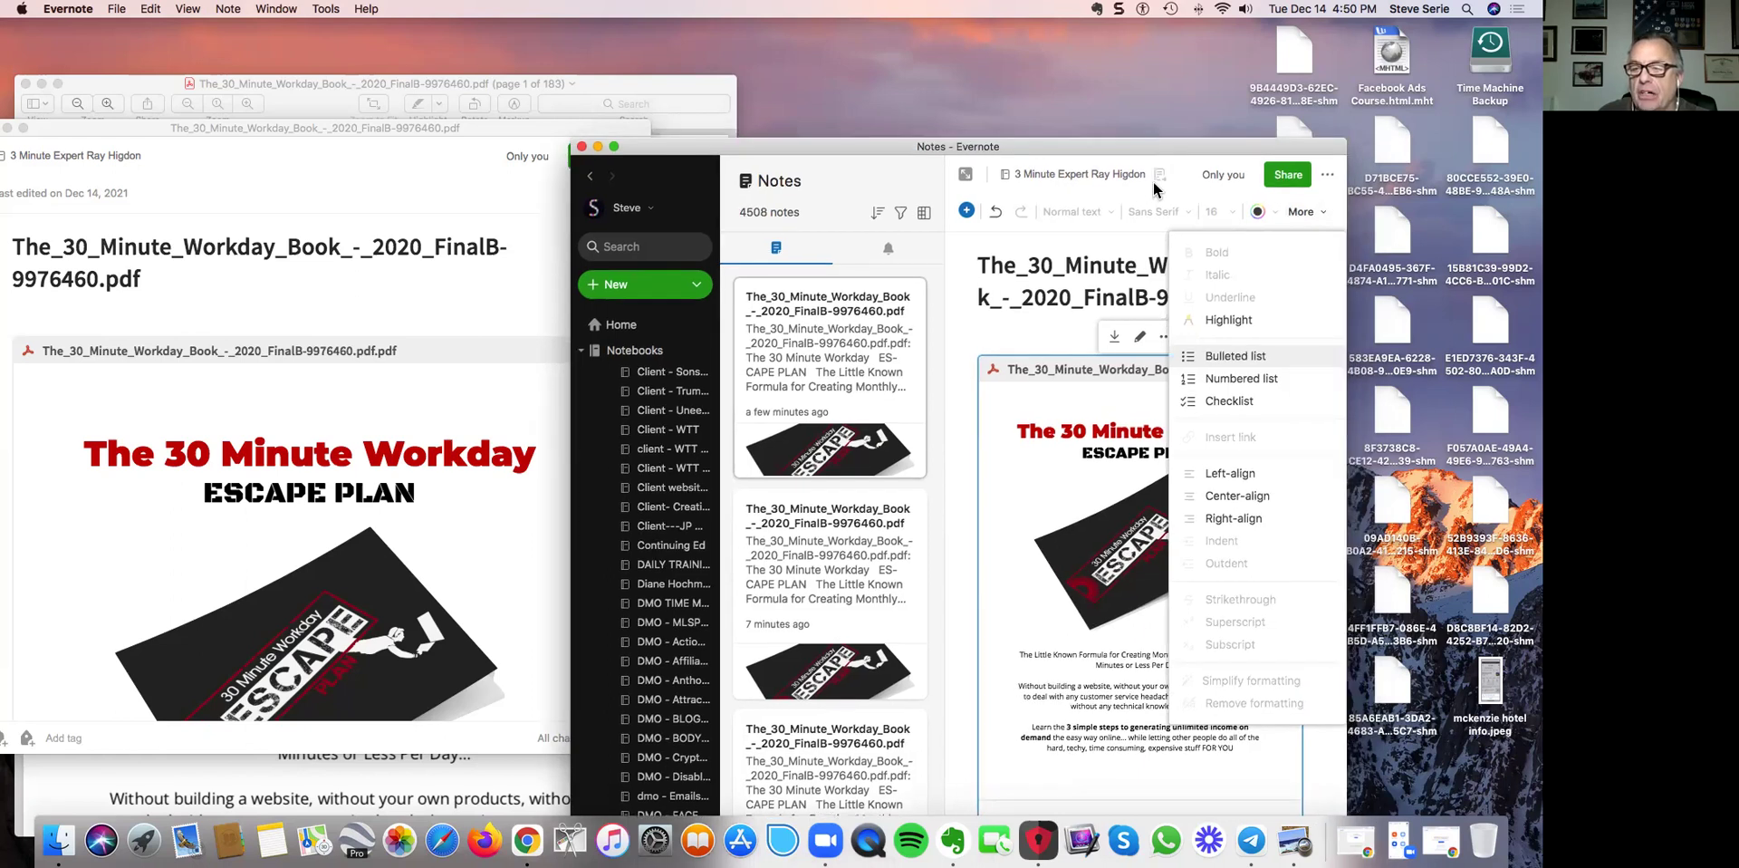
{"action": "left_click", "coordinate": [1304, 211]}
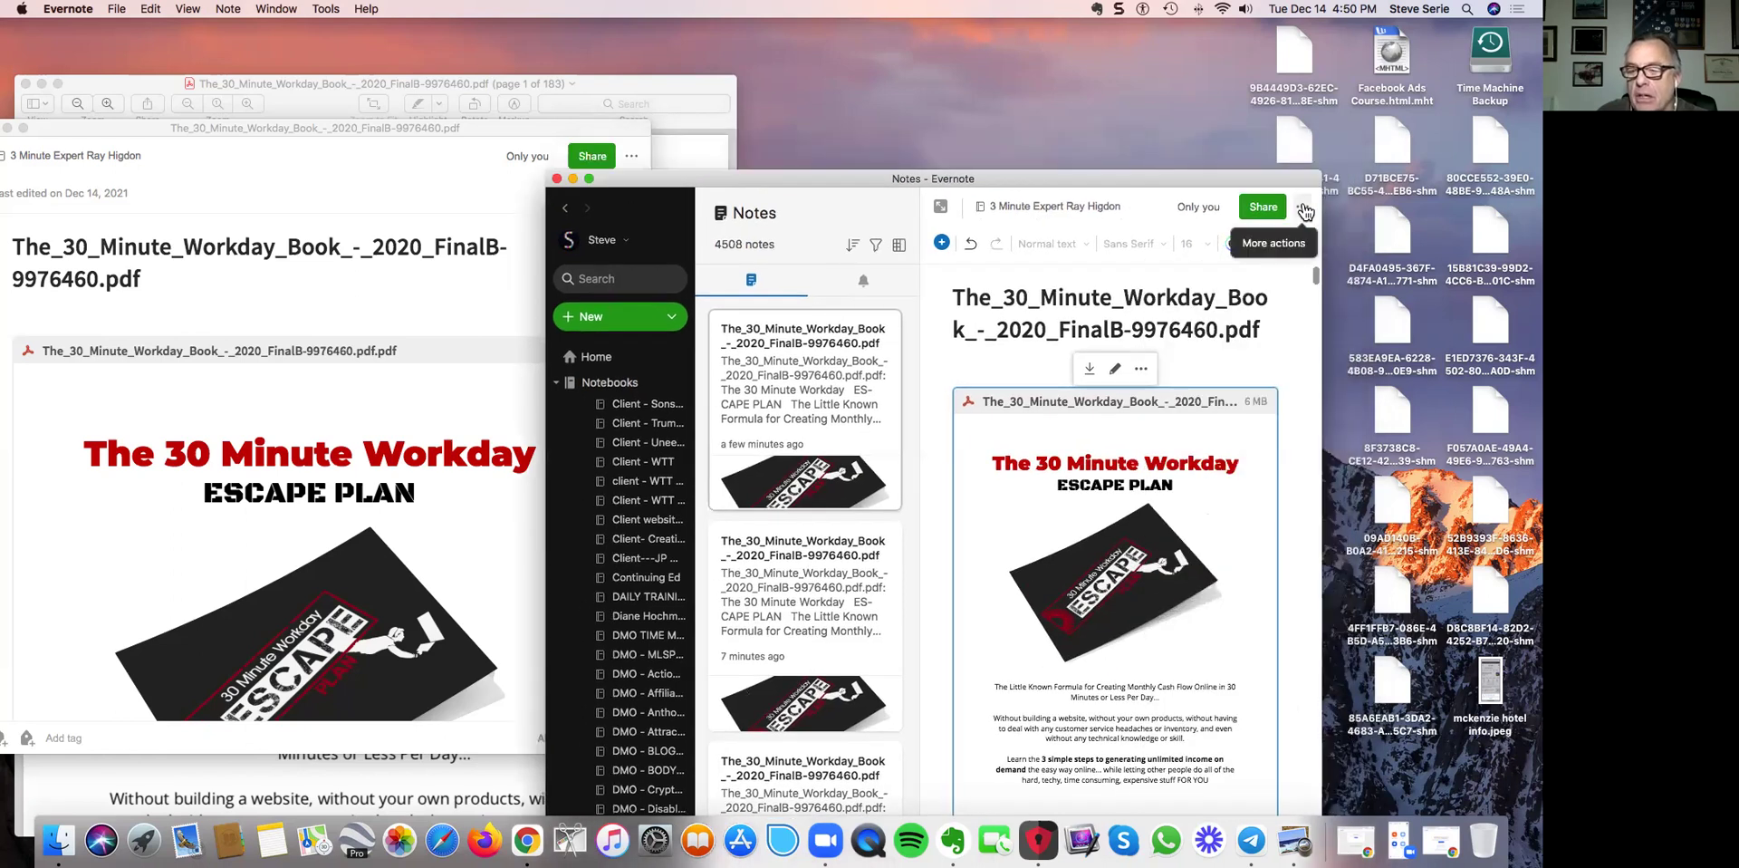
Review the additional actions available for the note and place the Notes window back beside the separate note window
{"action": "left_click", "coordinate": [1304, 211]}
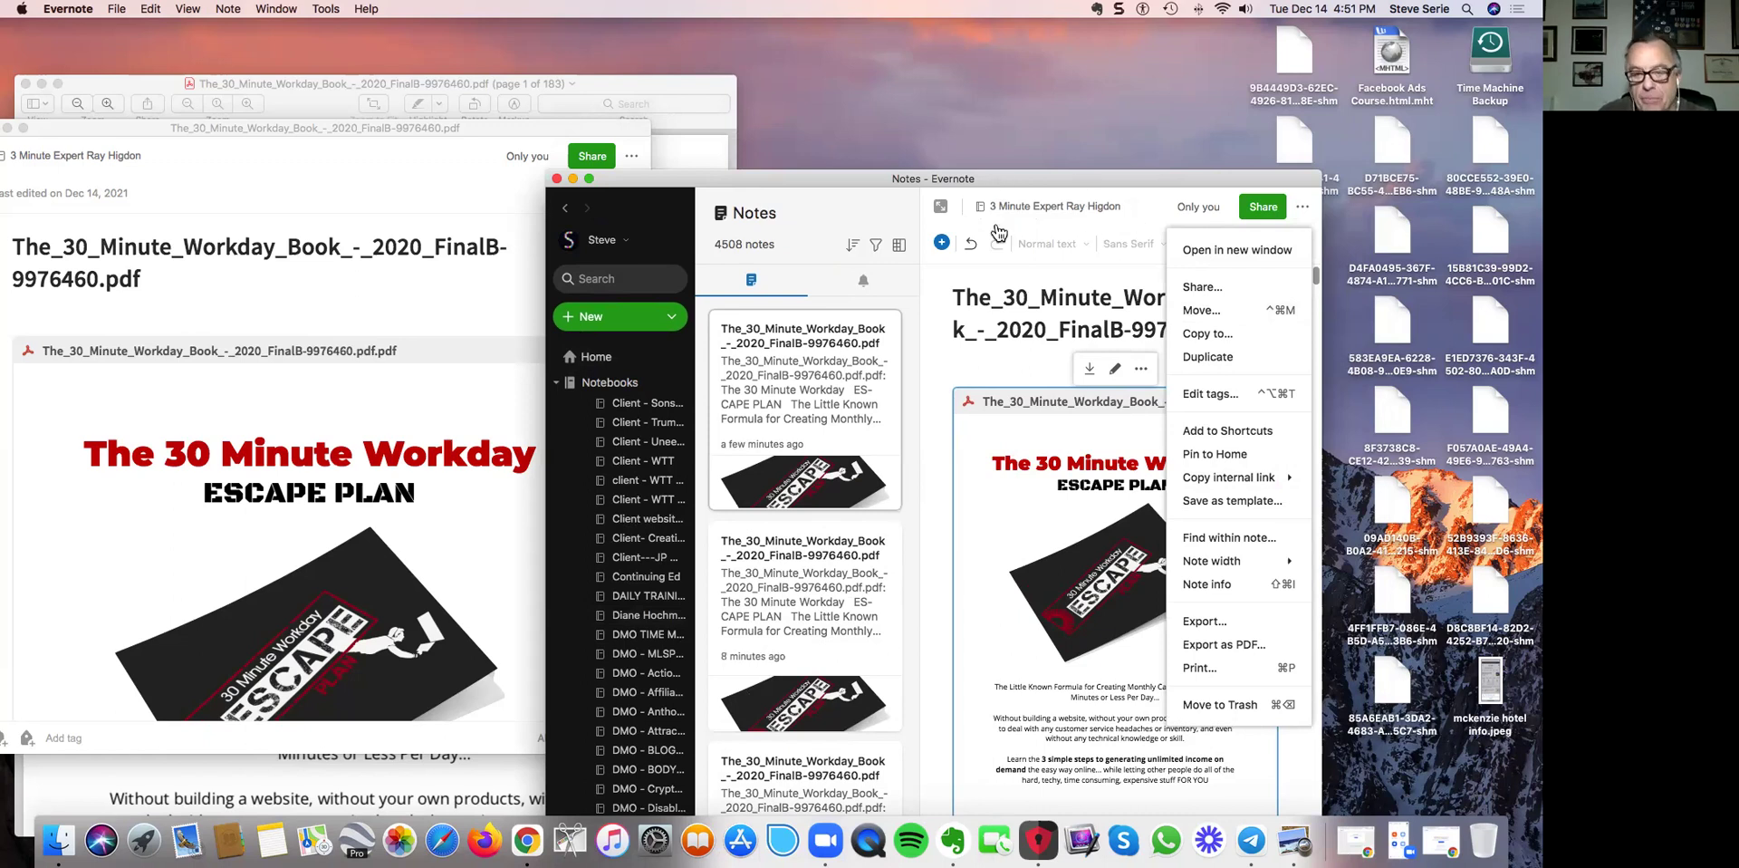
{"action": "left_click", "coordinate": [1139, 181]}
{"action": "left_click_drag", "start_coordinate": [1140, 182], "coordinate": [1254, 142]}
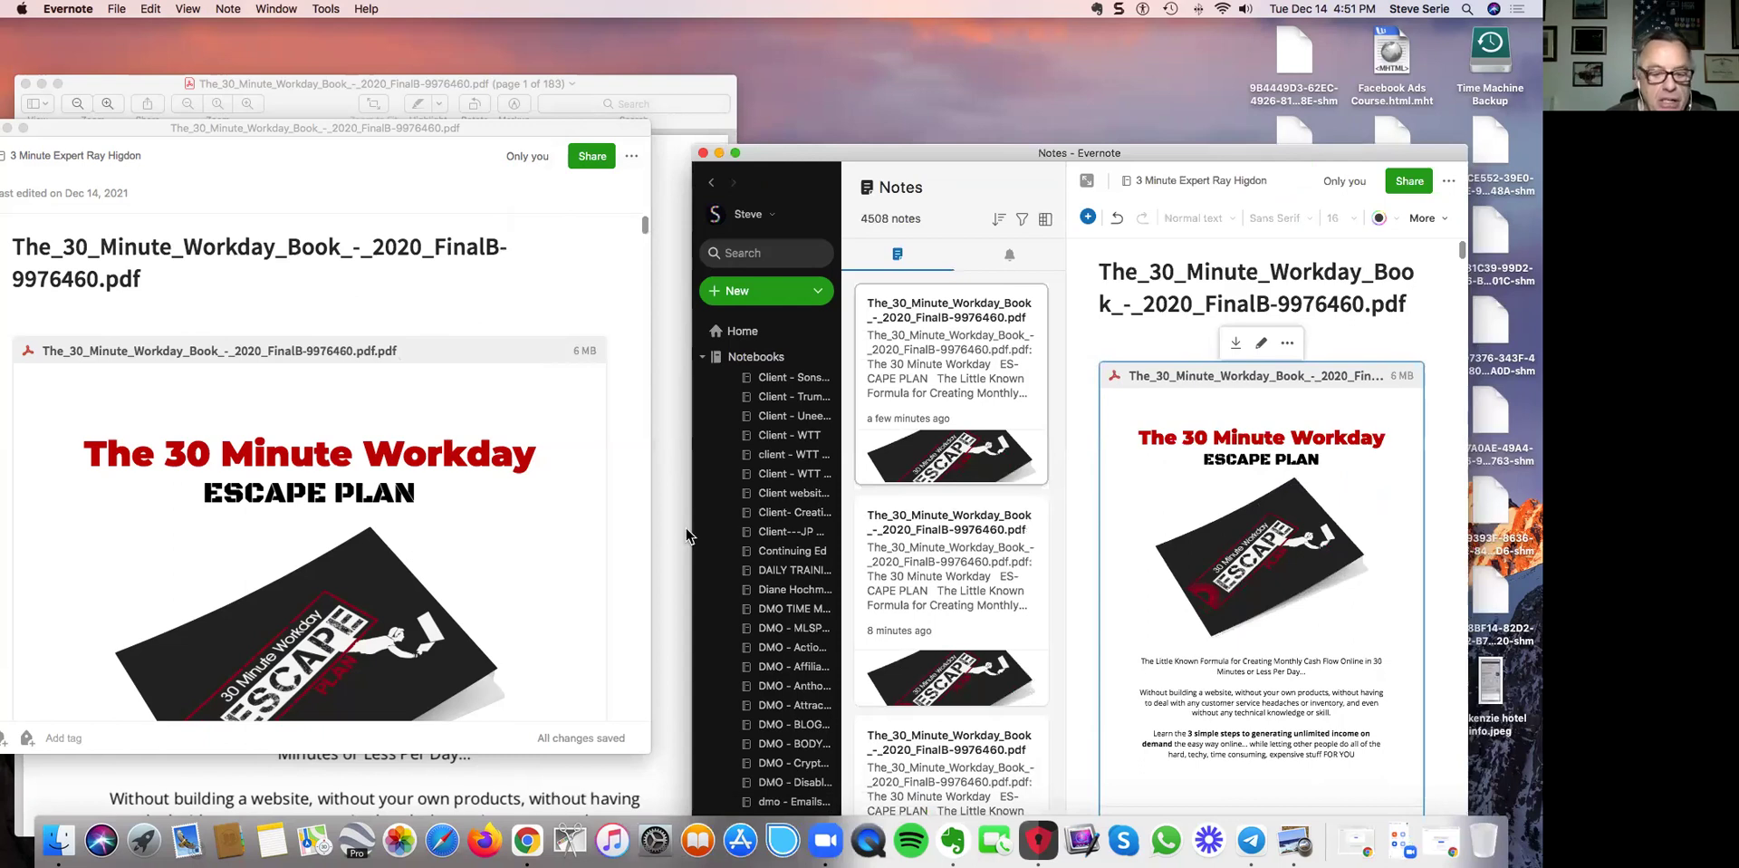
{"action": "scroll", "coordinate": [576, 678], "scroll_direction": "down", "scroll_amount": 2}
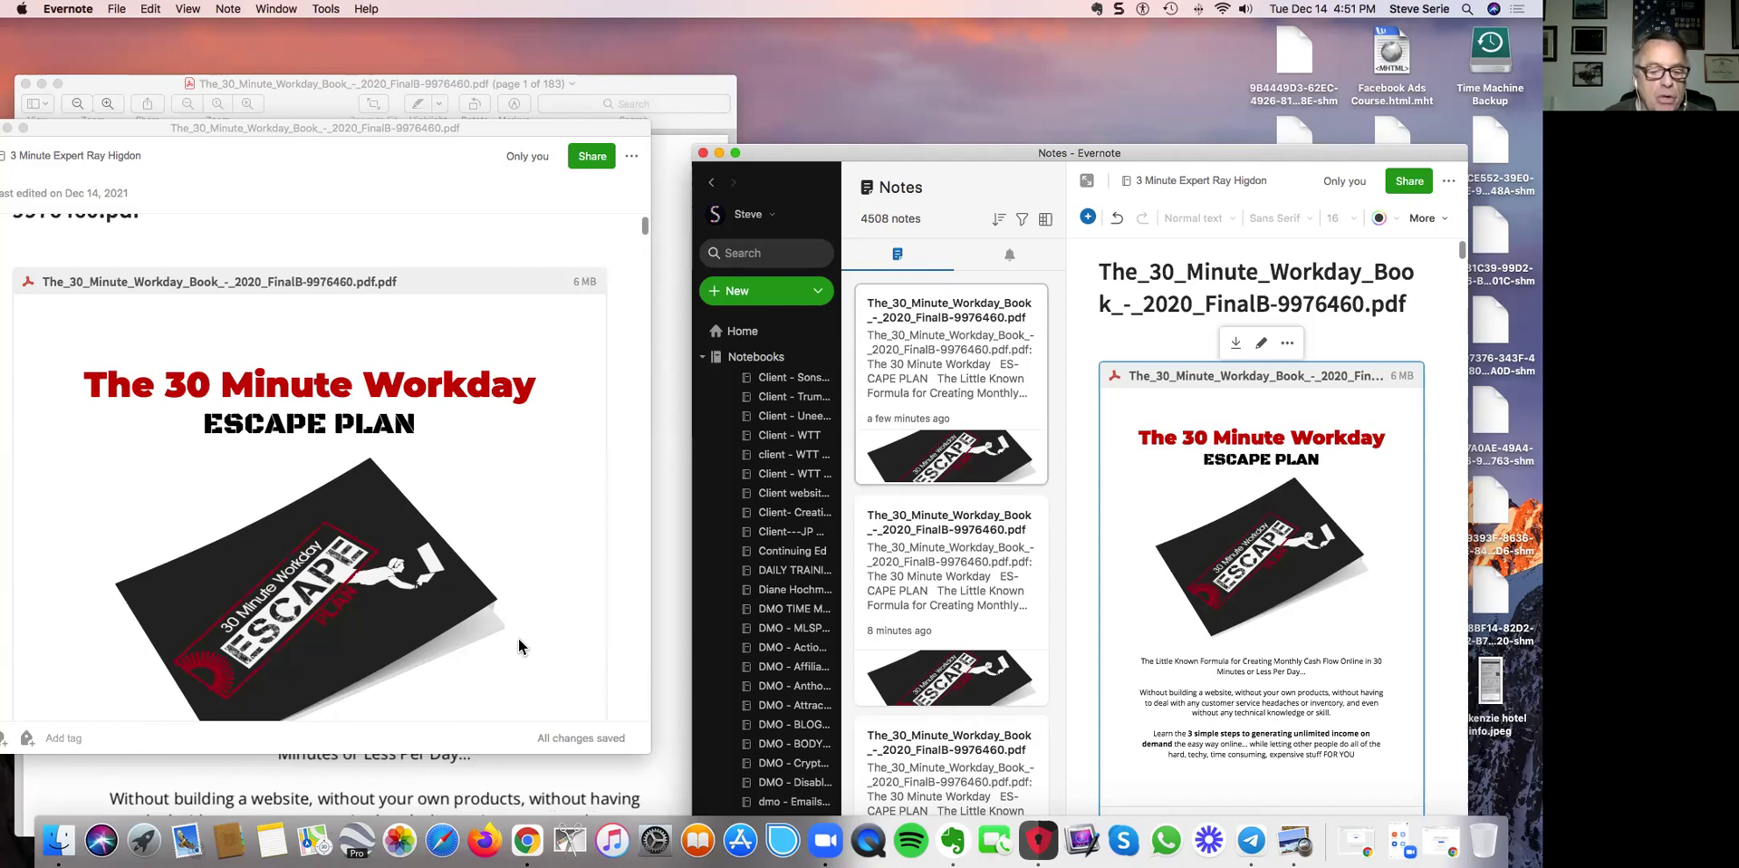
{"action": "scroll", "coordinate": [518, 637], "scroll_direction": "down", "scroll_amount": 1}
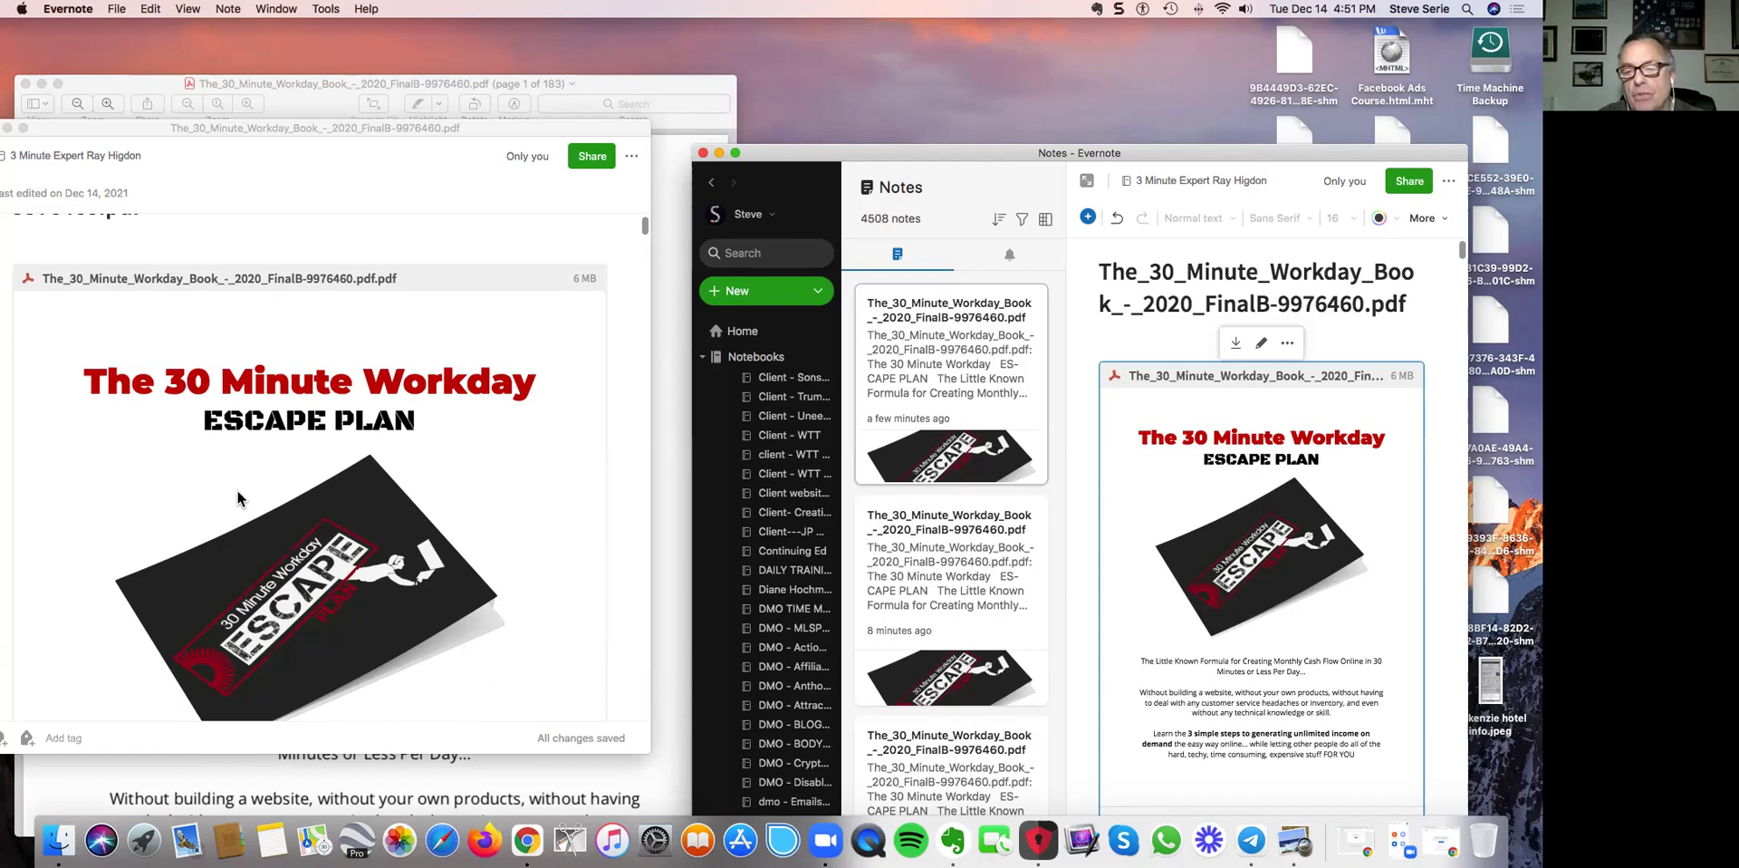
{"action": "scroll", "coordinate": [272, 512], "scroll_direction": "down", "scroll_amount": 1}
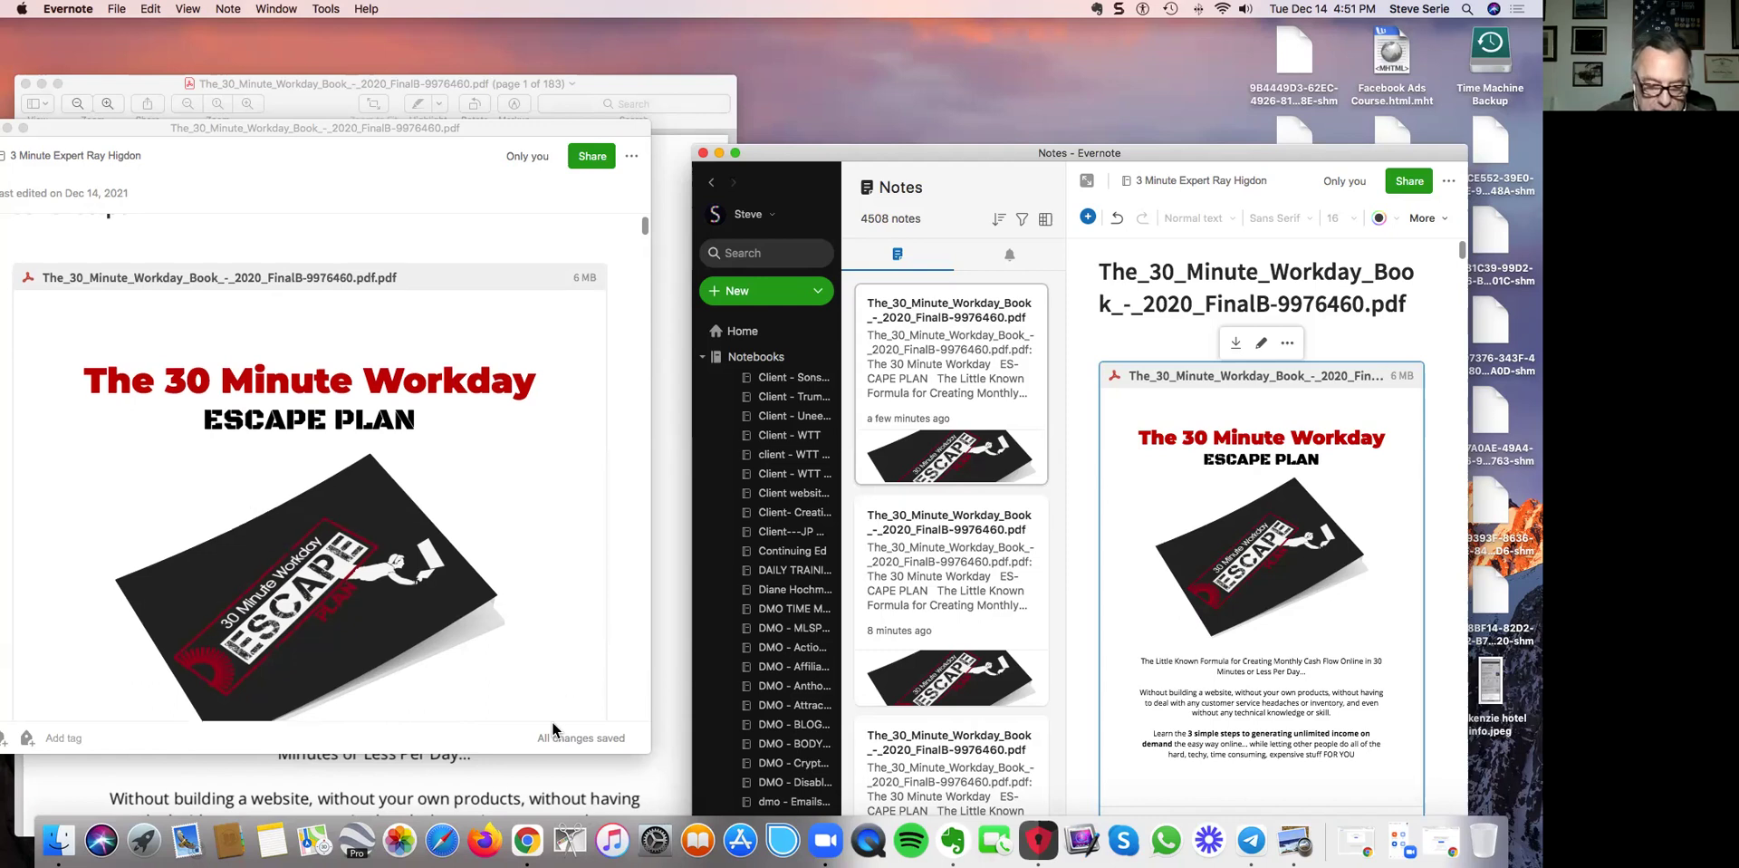